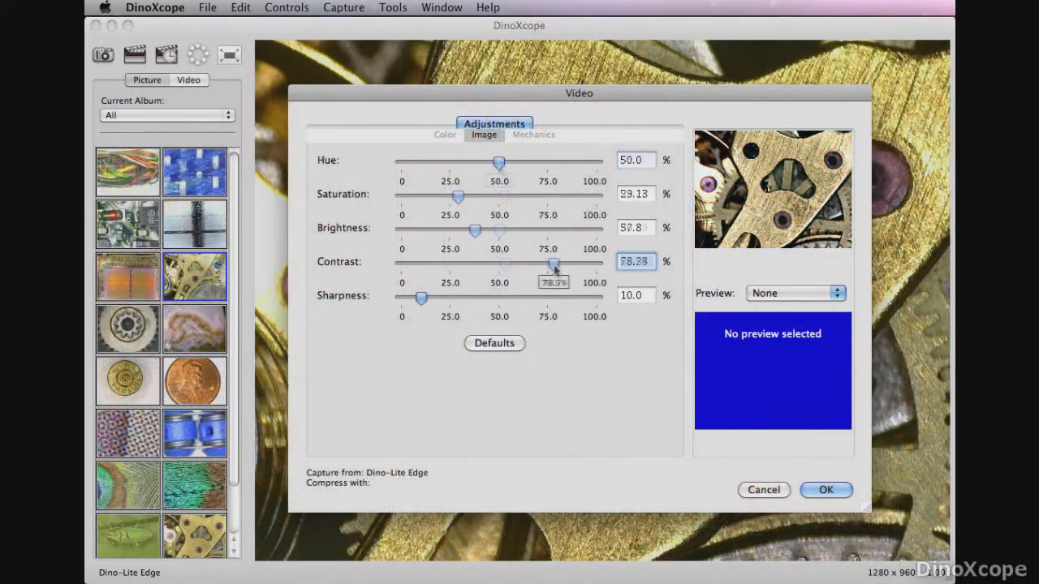
# Drag the Contrast slider in Video settings down to 56.69.
pyautogui.moveTo(552, 264); pyautogui.dragTo(513, 264)
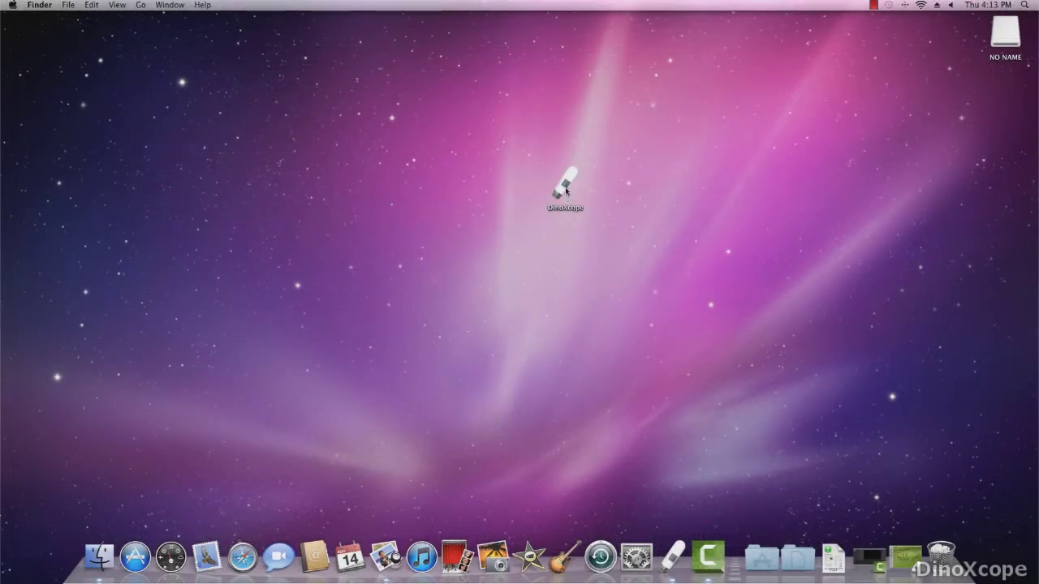
# Launch DinoXcope from its desktop icon and view the About DinoXcope version information.
pyautogui.doubleClick(565, 188)
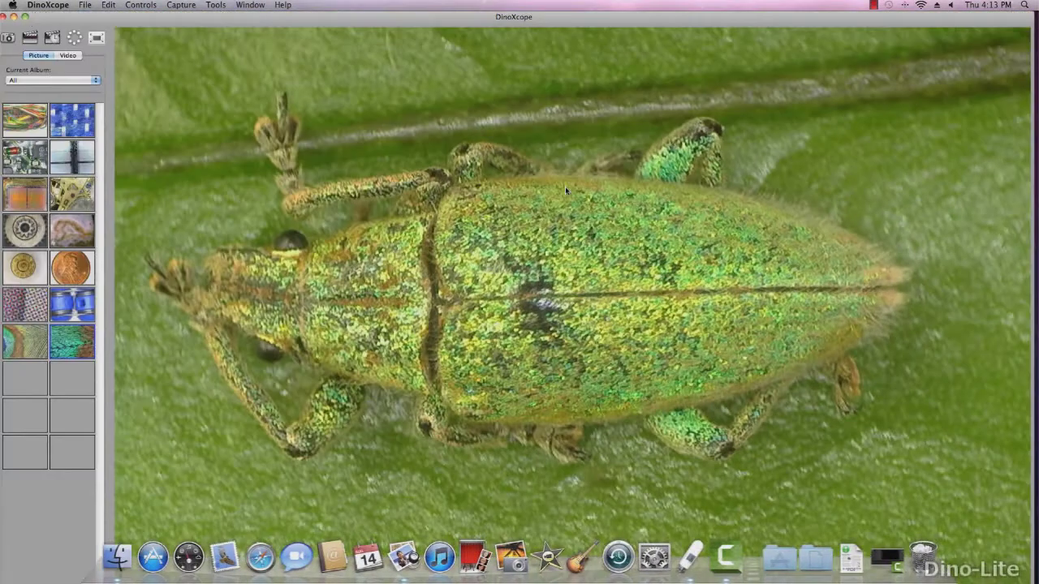
pyautogui.click(33, 5)
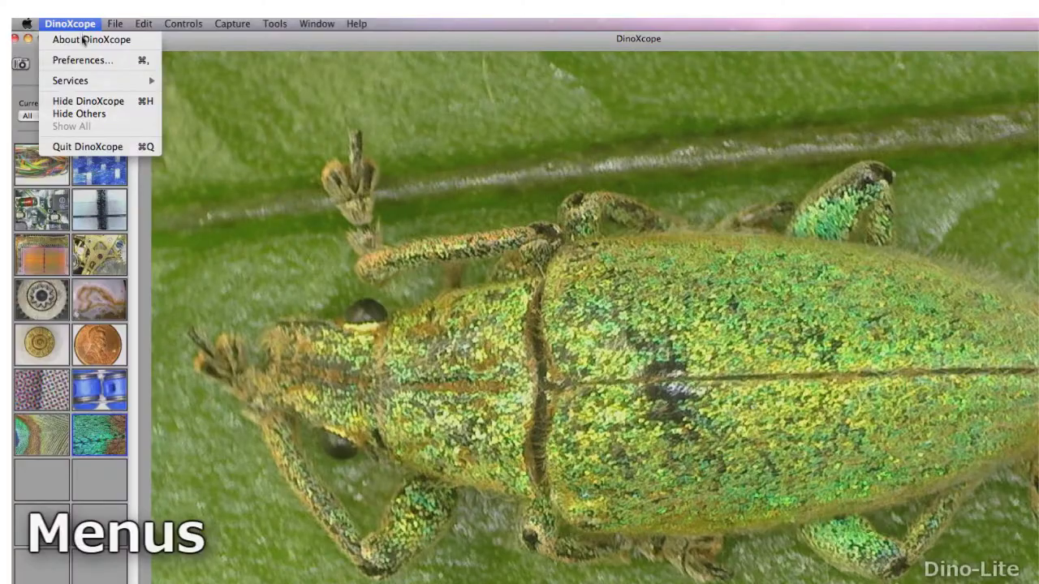
pyautogui.click(84, 40)
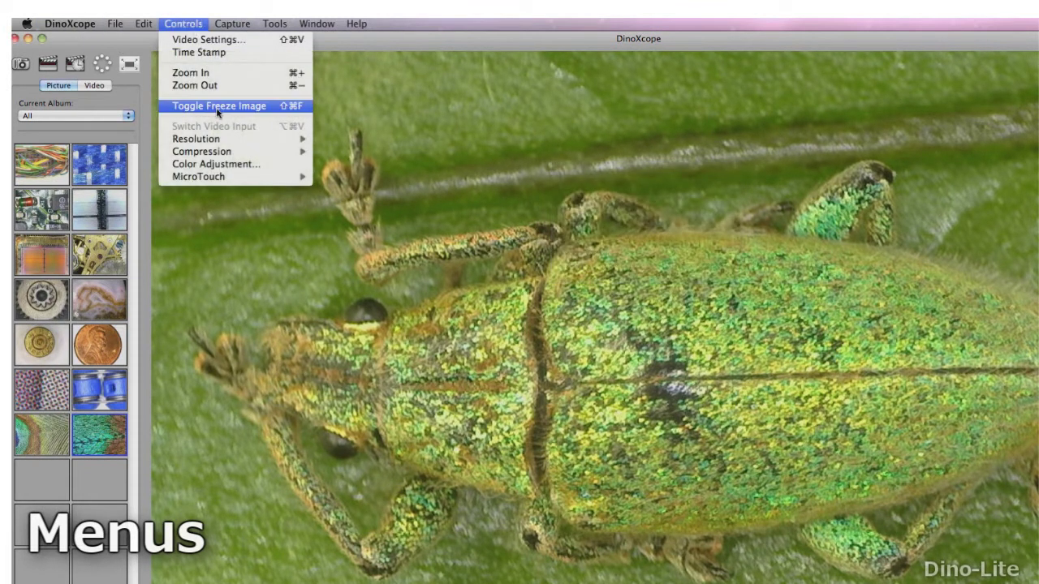
pyautogui.moveTo(261, 145)
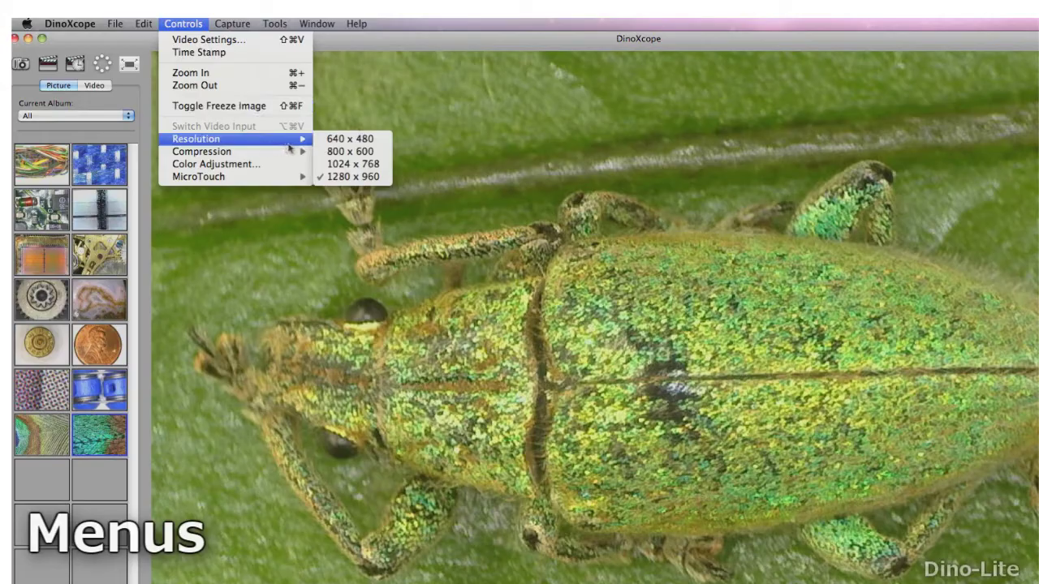
pyautogui.moveTo(297, 152)
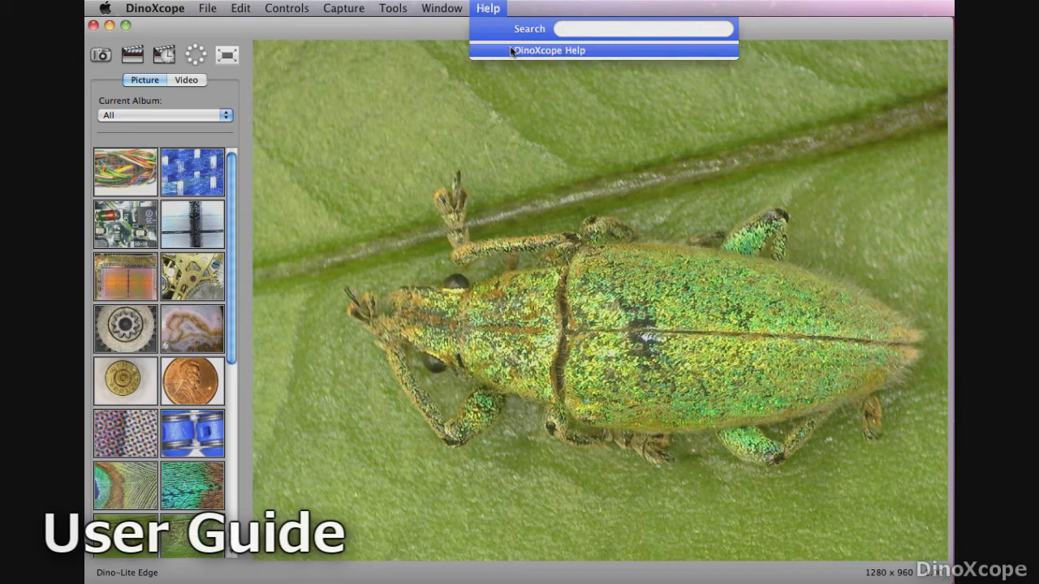
# Search DinoXcope Help for 'measurement' and open the 'How to make a measurement' page.
pyautogui.click(512, 51)
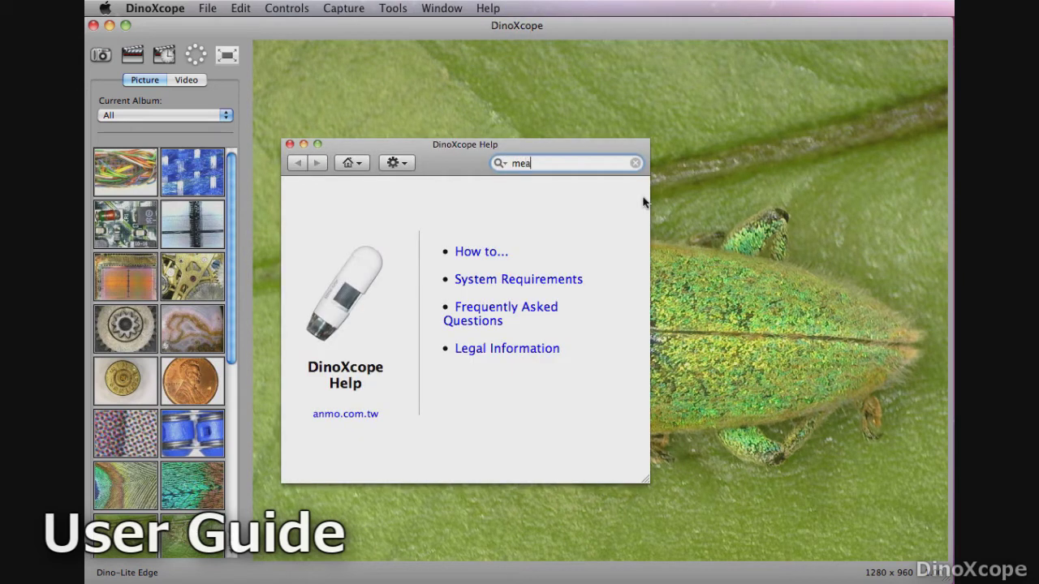
pyautogui.write('measurement')
pyautogui.press('Return')
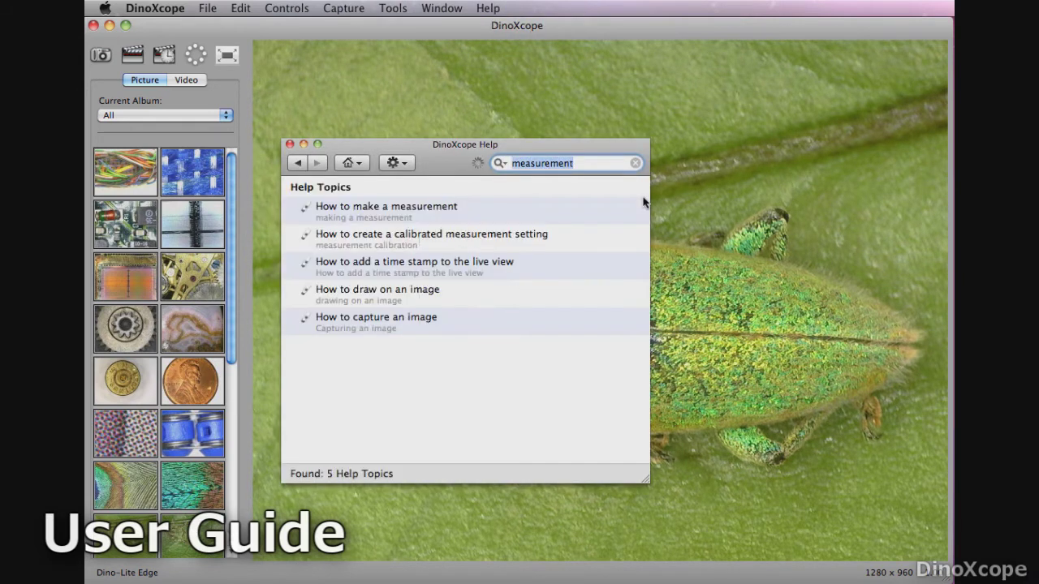
pyautogui.click(528, 214)
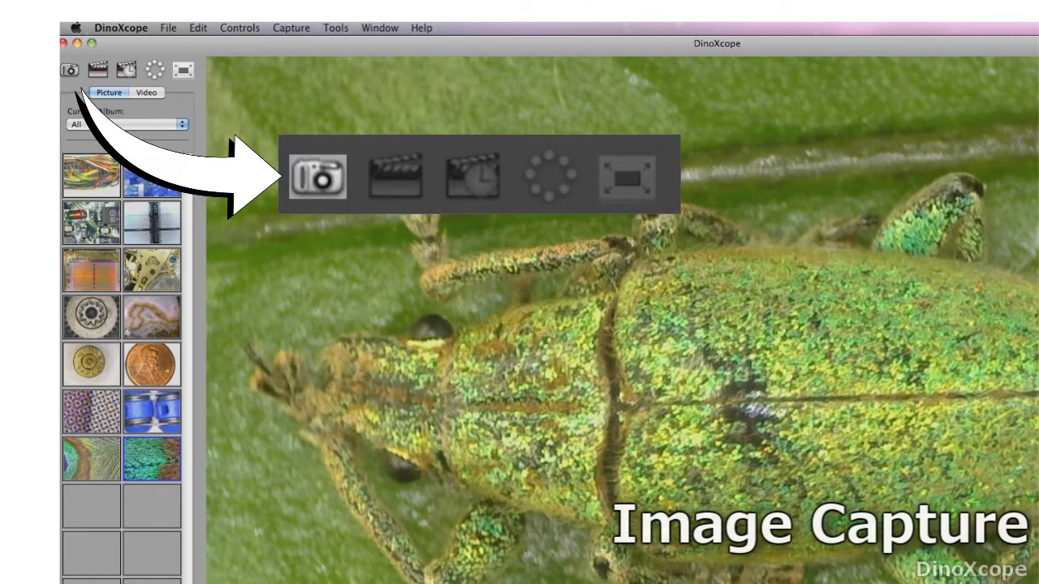
# Snap a weevil still, then record a 44-frame watch-gear clip and show it under Video.
pyautogui.click(71, 73)
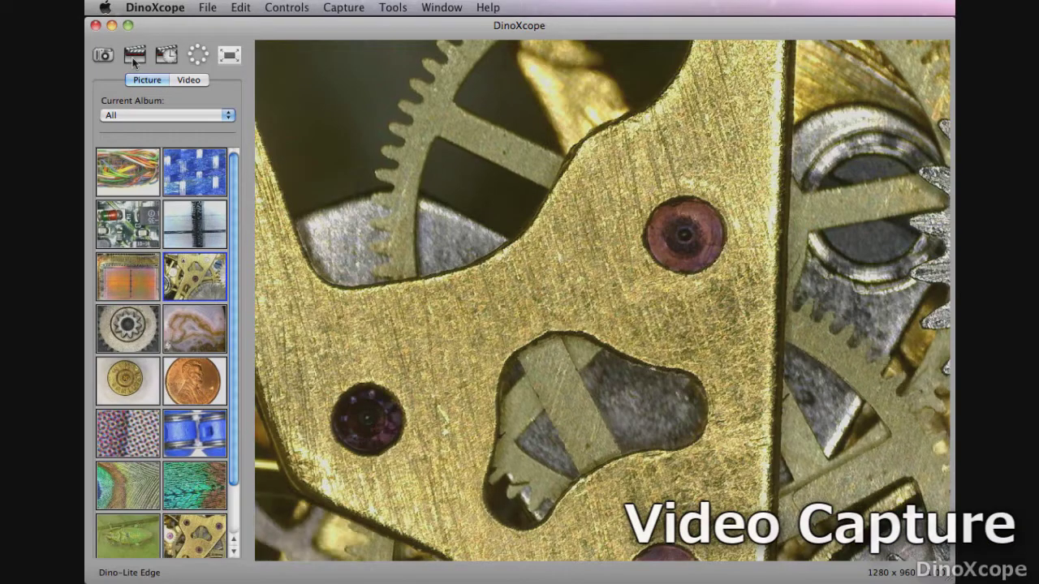
pyautogui.click(135, 62)
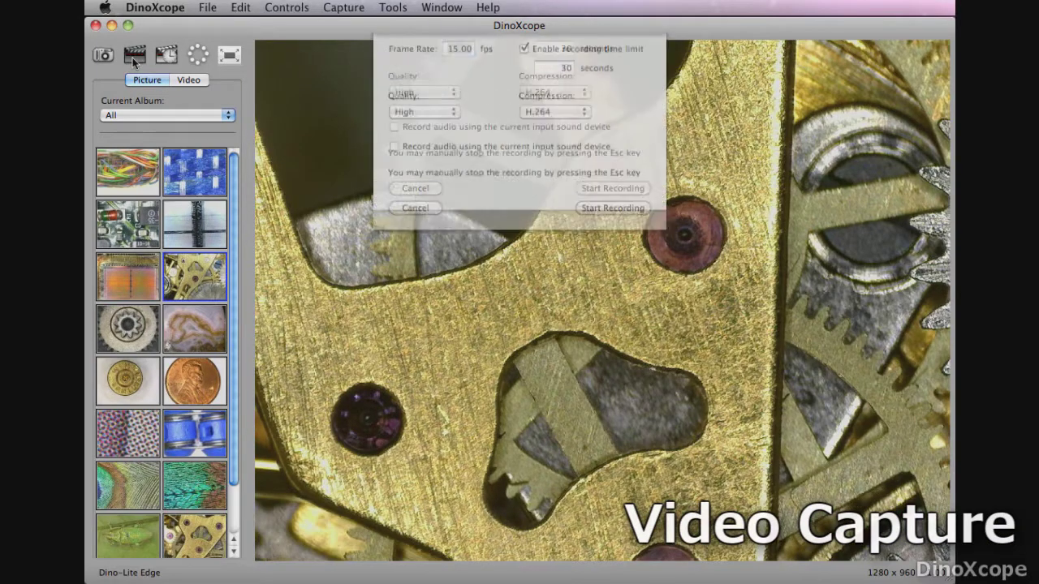
pyautogui.click(613, 216)
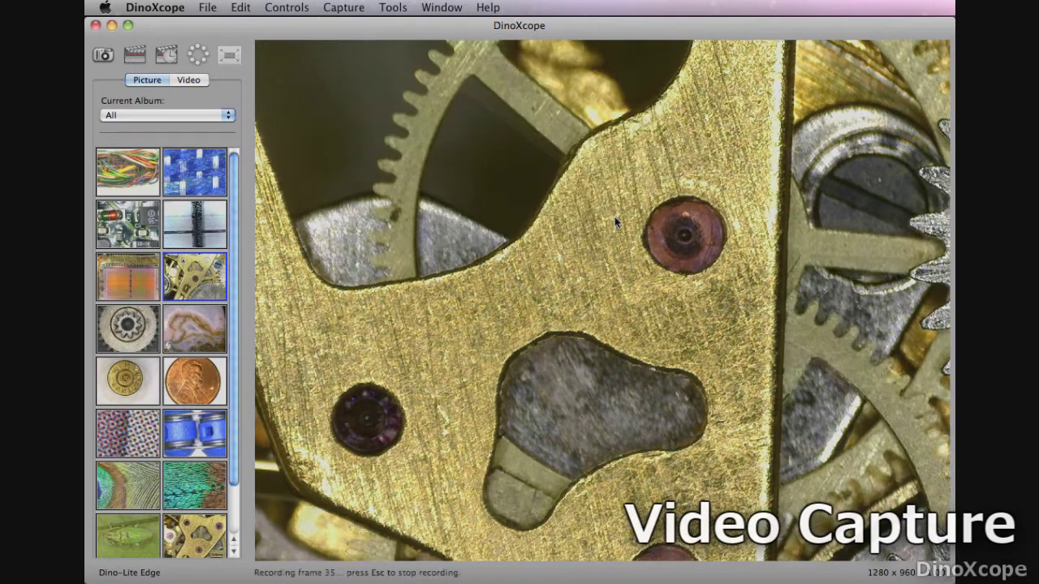
pyautogui.press('Escape')
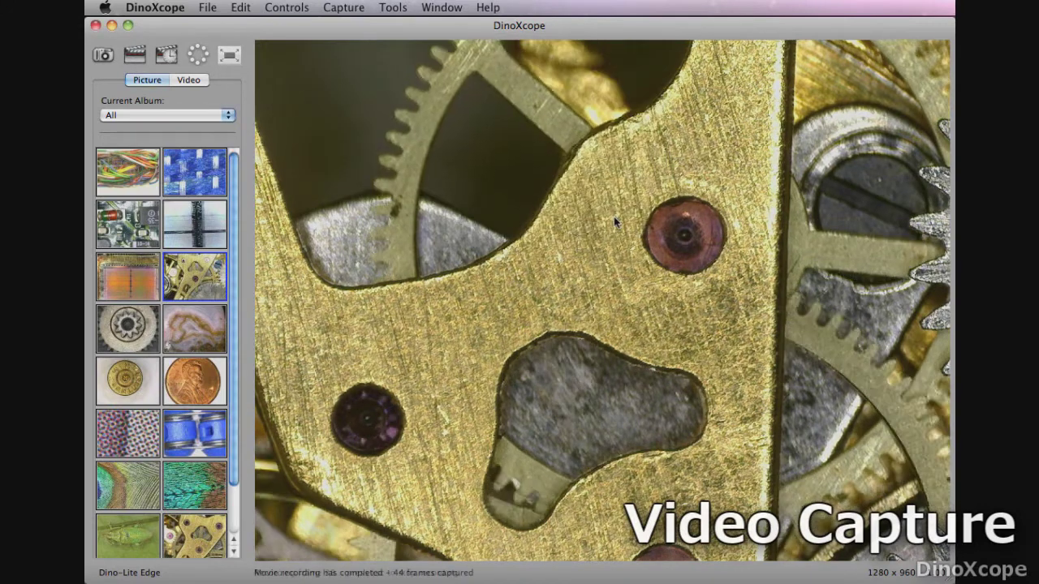
pyautogui.click(188, 79)
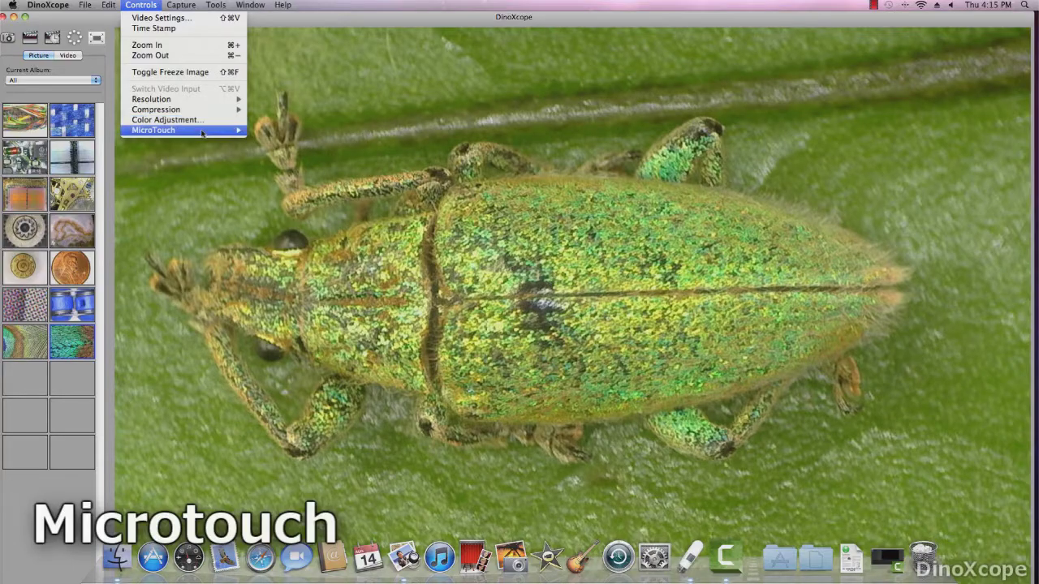
pyautogui.moveTo(226, 134)
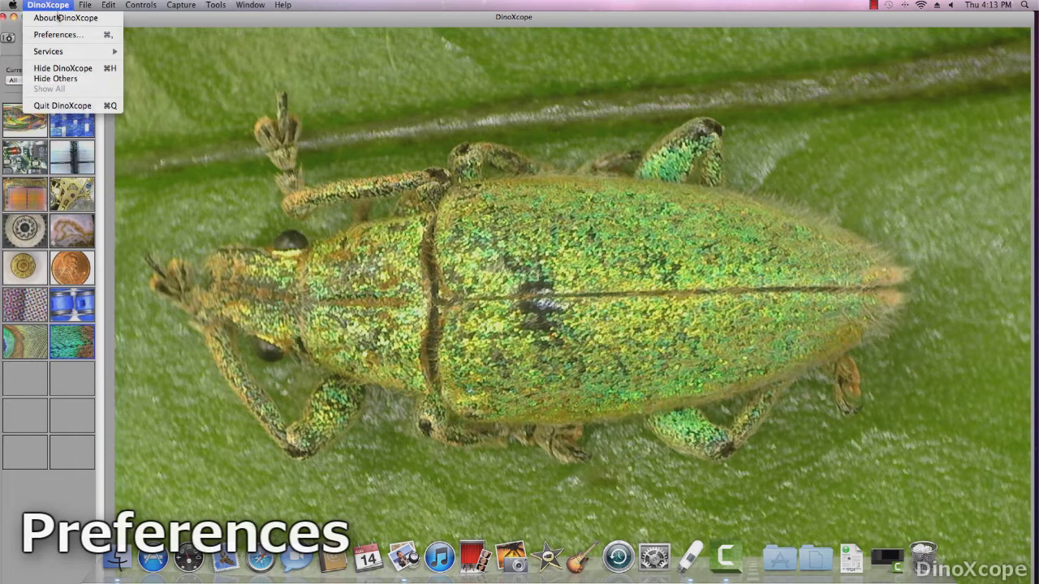
# In Preferences, enable update checks at launch and browse for a new Pictures Folder.
pyautogui.click(63, 34)
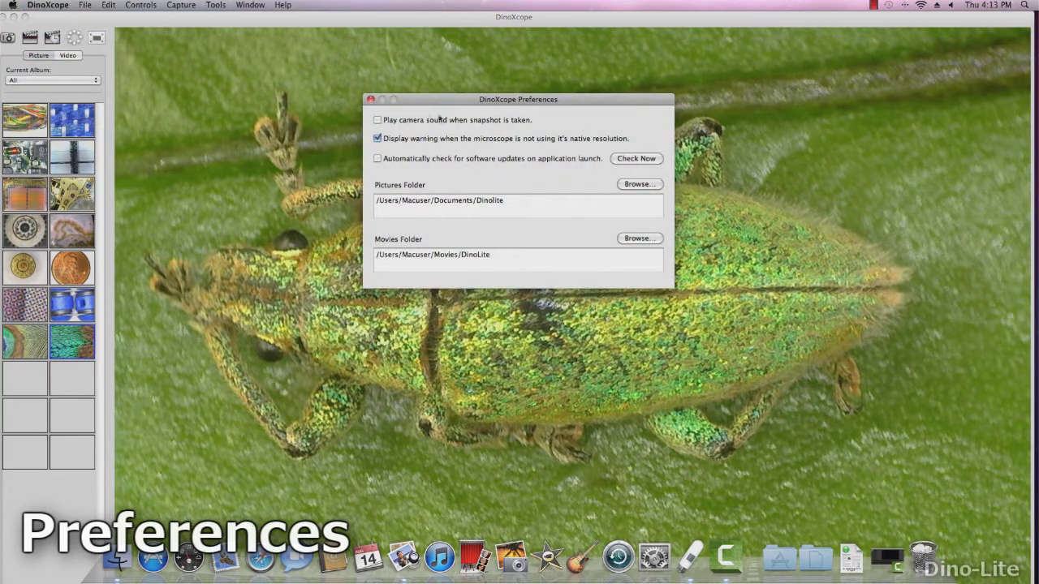
pyautogui.click(568, 158)
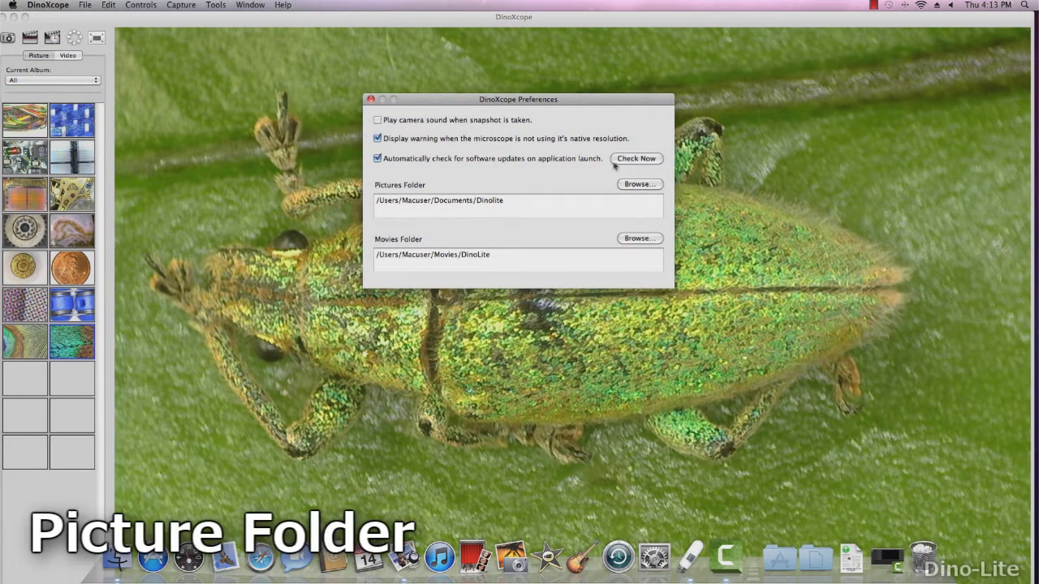
pyautogui.click(639, 185)
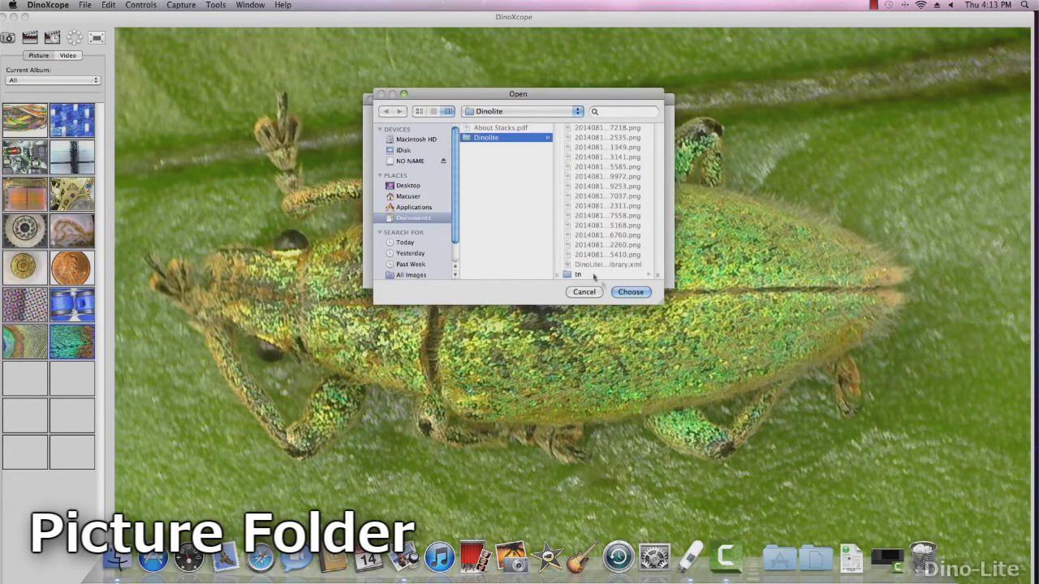
# Choose Dinolite as pictures folder, set hue to 60.16, and adjust Color Adjustment brightness.
pyautogui.click(630, 292)
pyautogui.click(140, 6)
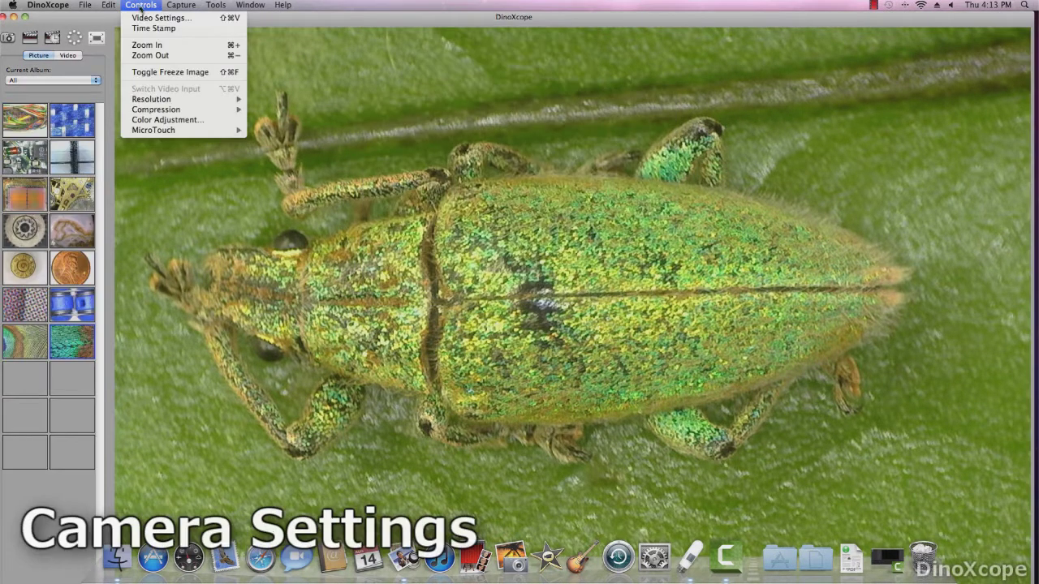
pyautogui.click(146, 18)
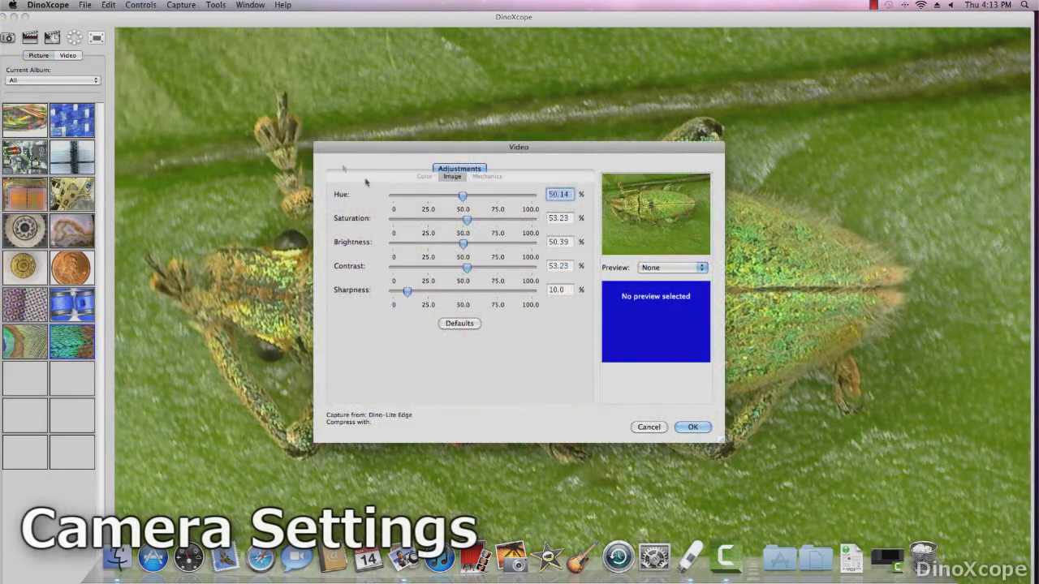
pyautogui.moveTo(462, 198)
pyautogui.mouseDown()
pyautogui.moveTo(479, 199)
pyautogui.moveTo(467, 199)
pyautogui.mouseUp()
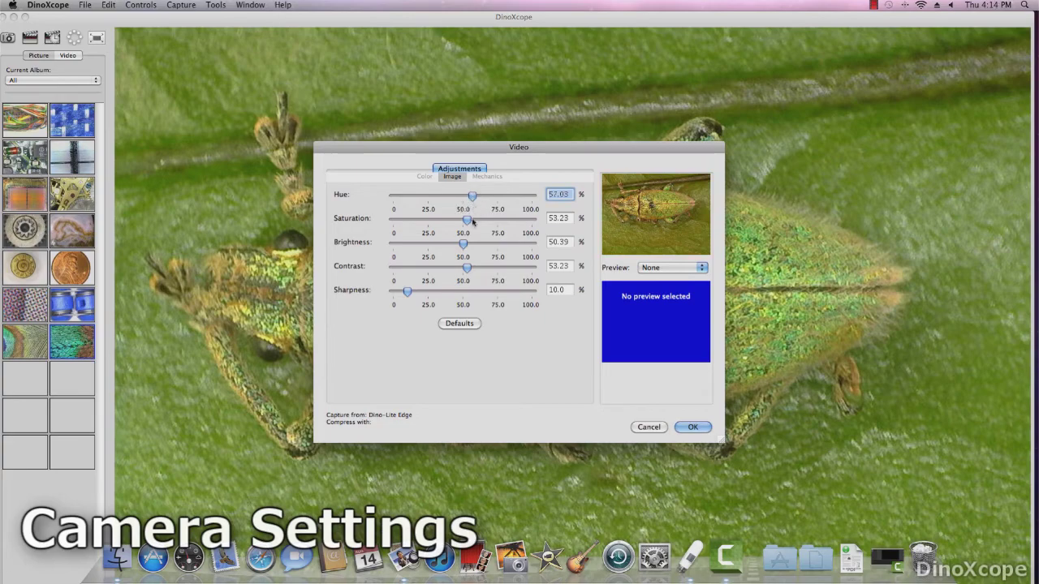
pyautogui.click(470, 221)
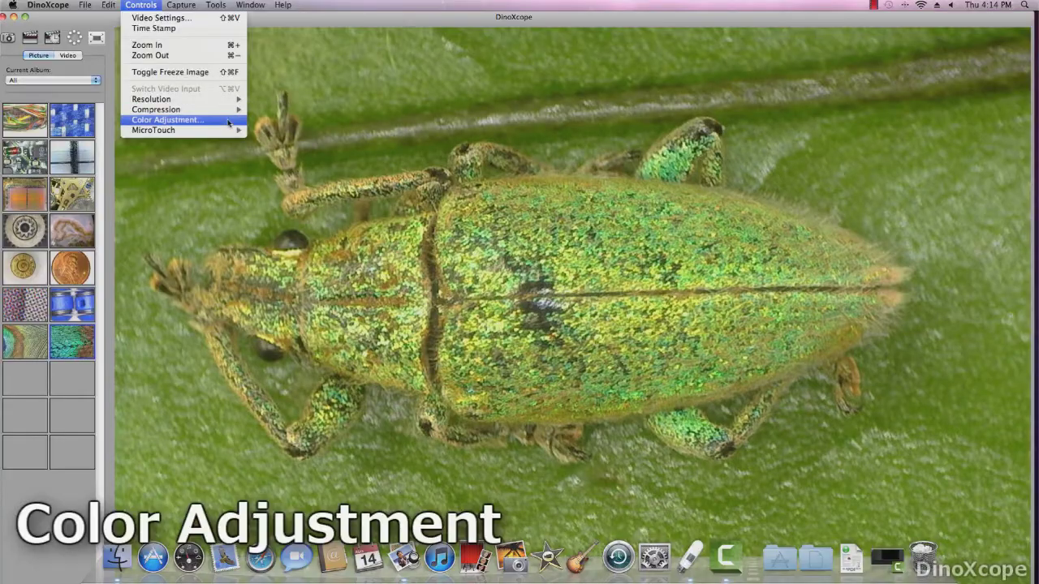
pyautogui.click(229, 123)
pyautogui.moveTo(525, 53)
pyautogui.mouseDown()
pyautogui.moveTo(538, 52)
pyautogui.moveTo(523, 55)
pyautogui.mouseUp()
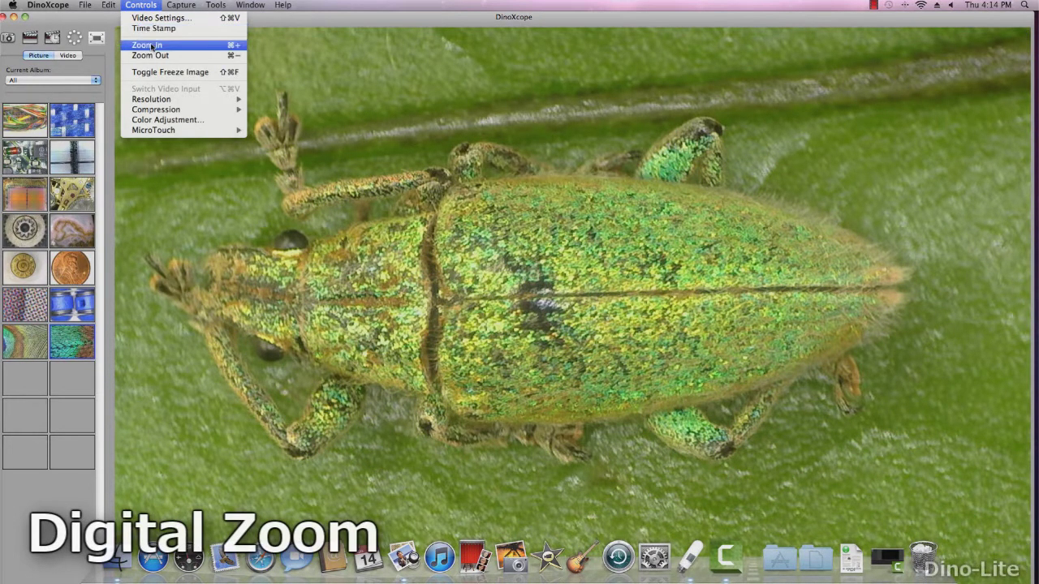
# Zoom in on the weevil twice, then switch the microscope LED off and back on.
pyautogui.click(150, 46)
pyautogui.click(140, 5)
pyautogui.click(150, 45)
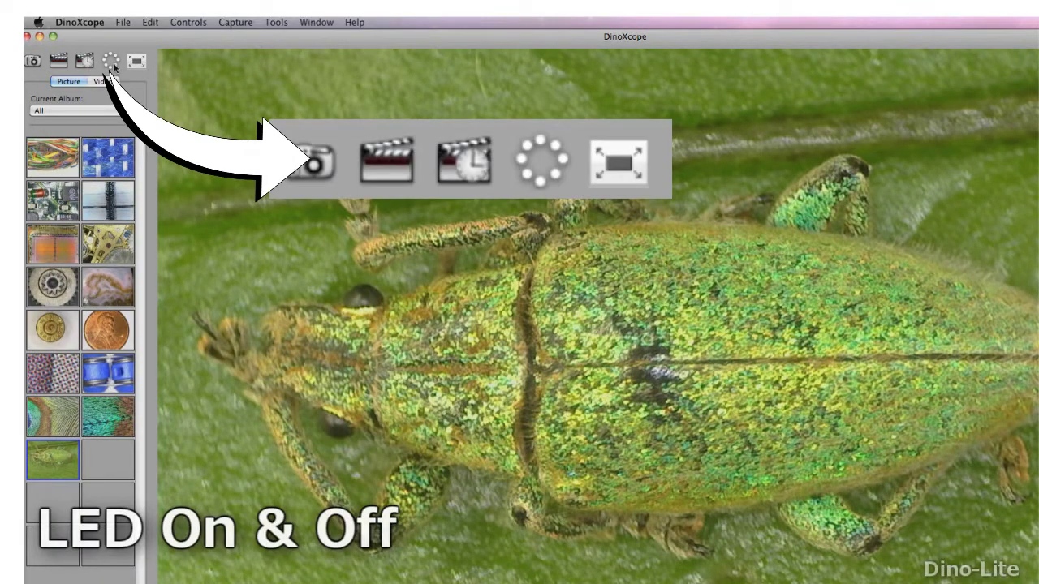
pyautogui.click(111, 64)
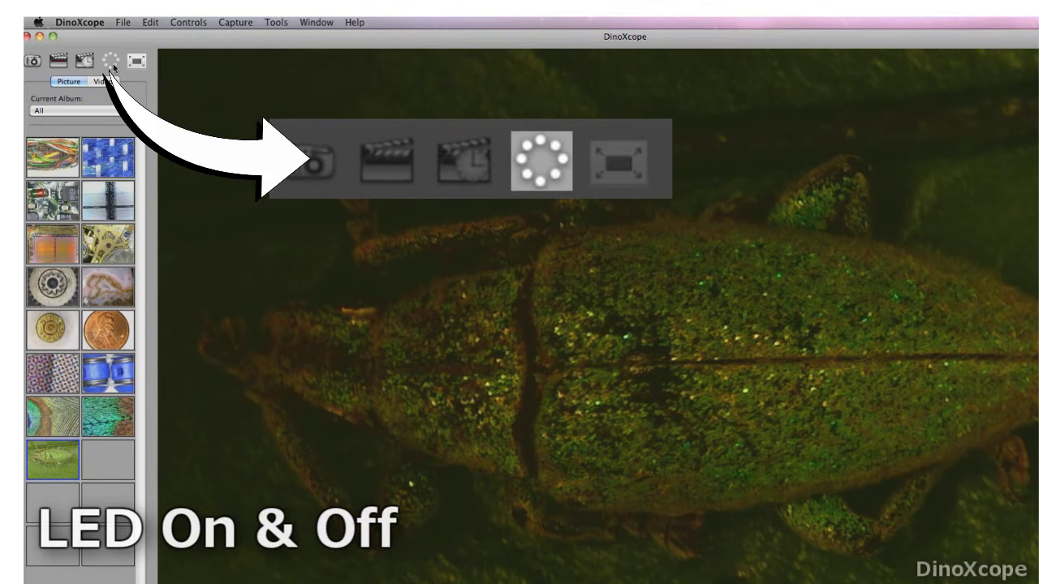
pyautogui.click(113, 66)
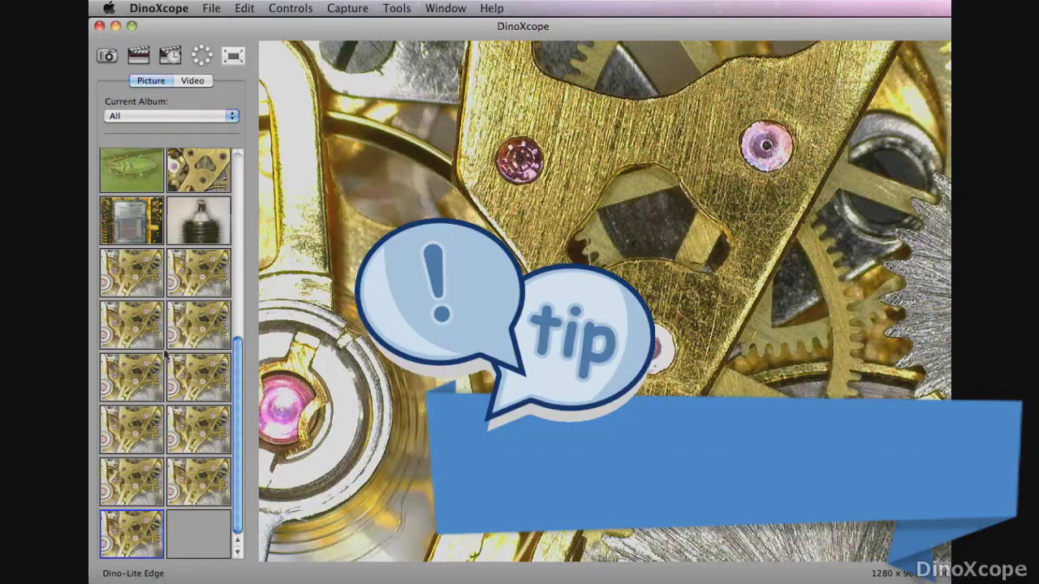
# Select four gold gear images and delete them, confirming the move to the Trash.
pyautogui.click(139, 279)
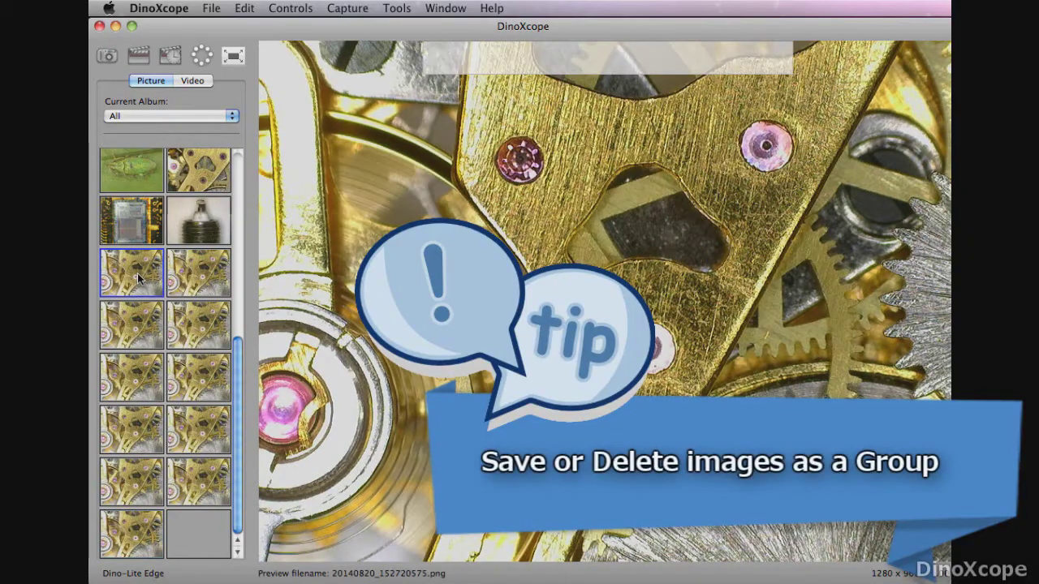
pyautogui.keyDown('shift'); pyautogui.click(183, 333); pyautogui.keyUp('shift')
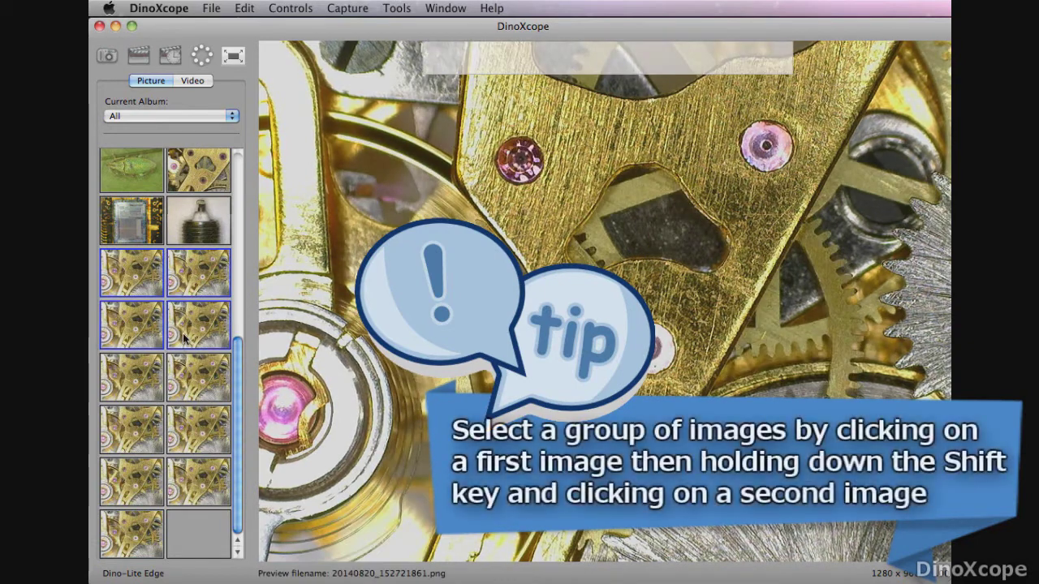
pyautogui.rightClick(183, 332)
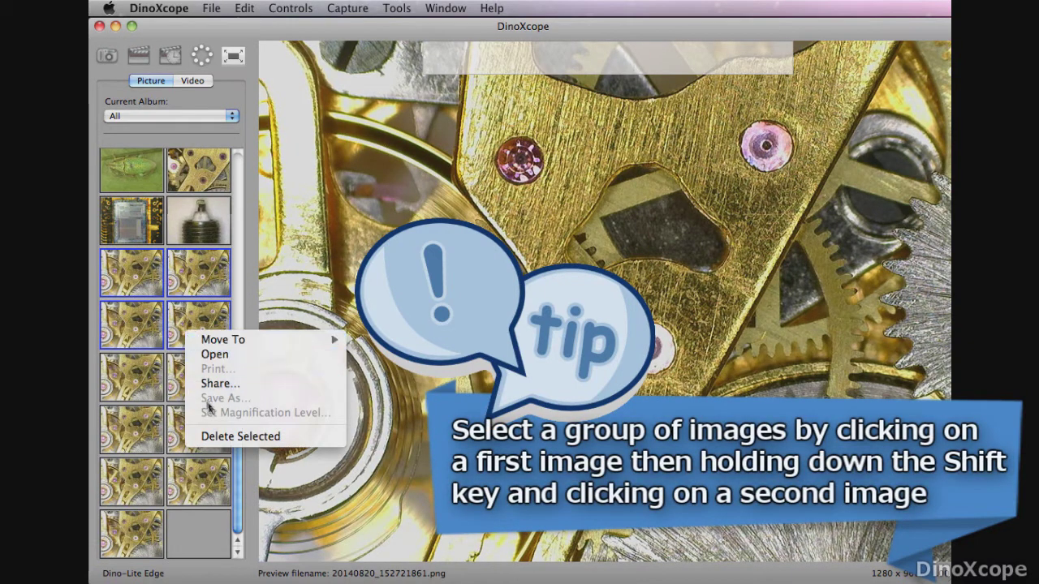
pyautogui.click(232, 436)
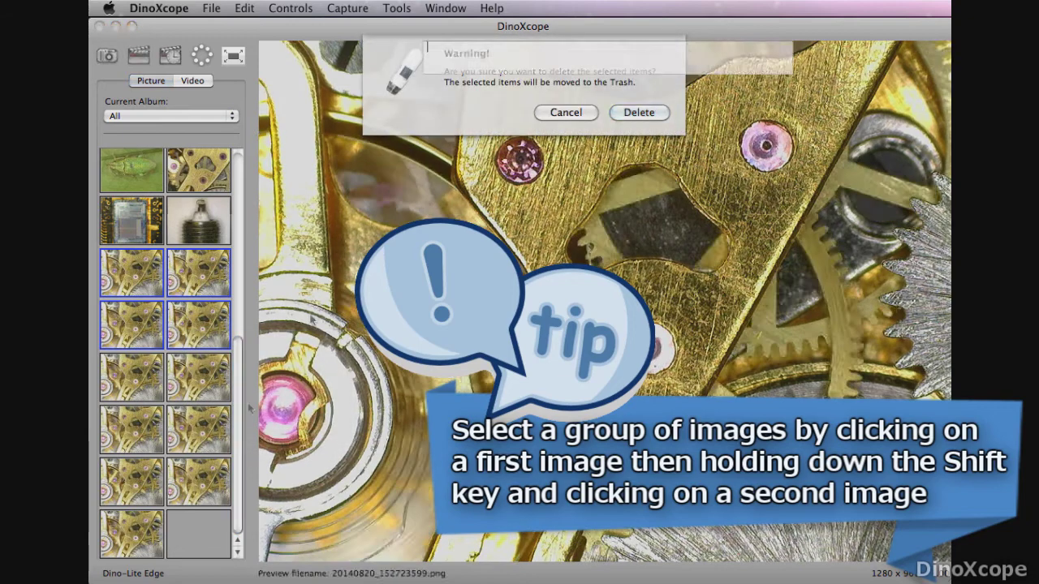
pyautogui.click(640, 113)
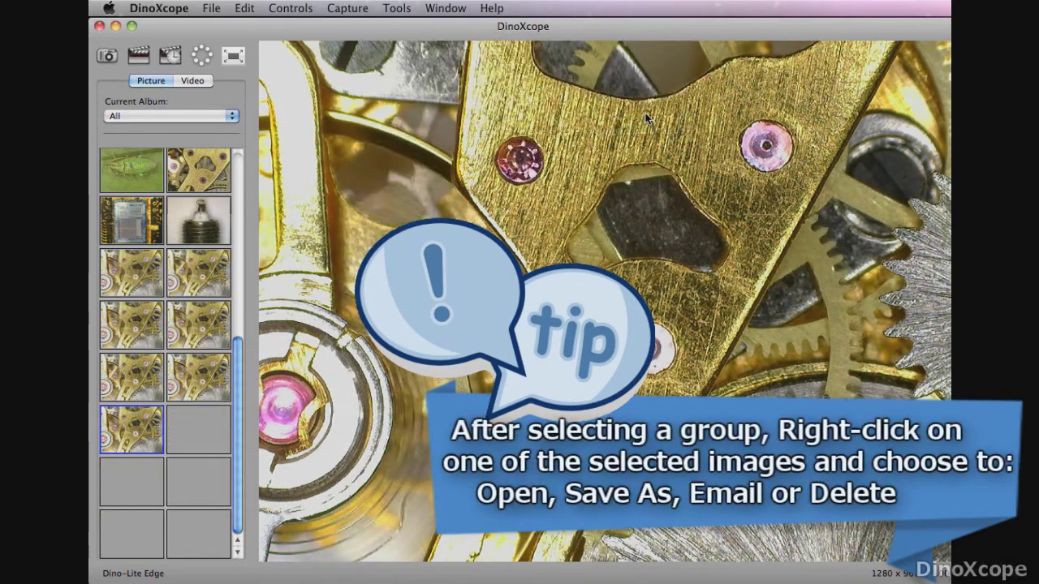
# Select six more gold gear pictures and delete them as well.
pyautogui.click(136, 343)
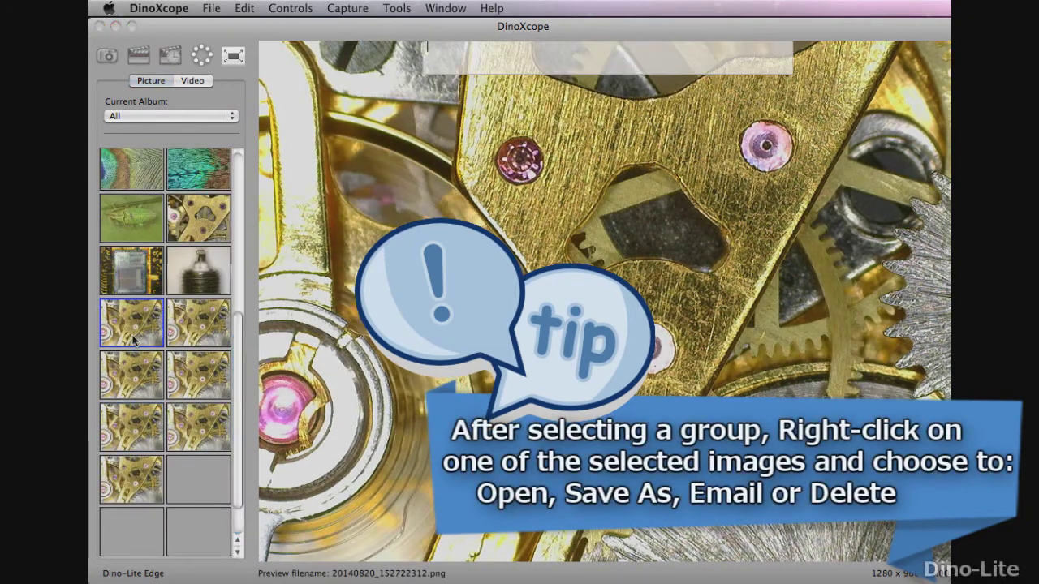
pyautogui.keyDown('shift'); pyautogui.click(141, 423); pyautogui.keyUp('shift')
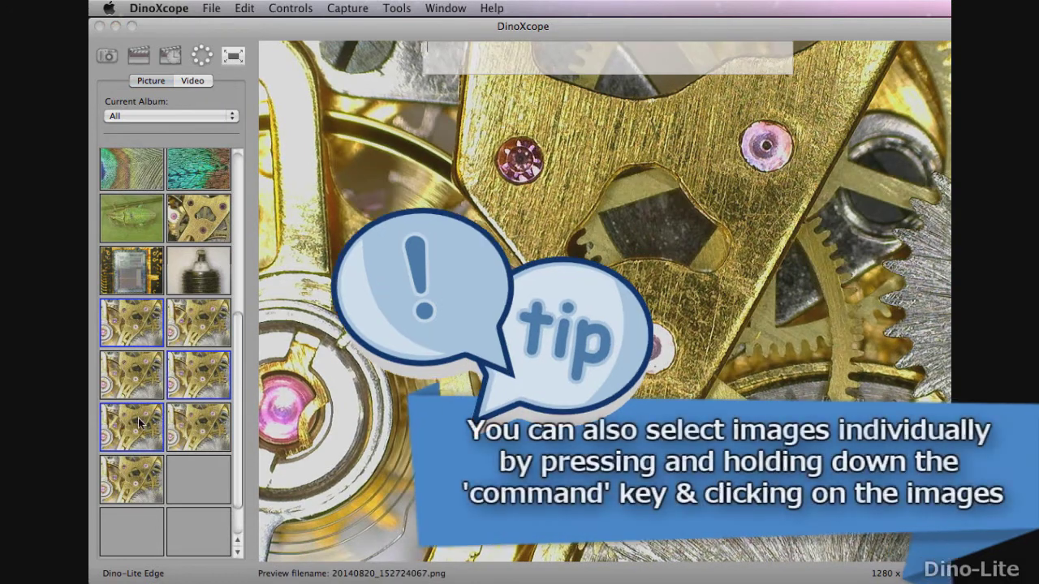
pyautogui.rightClick(132, 327)
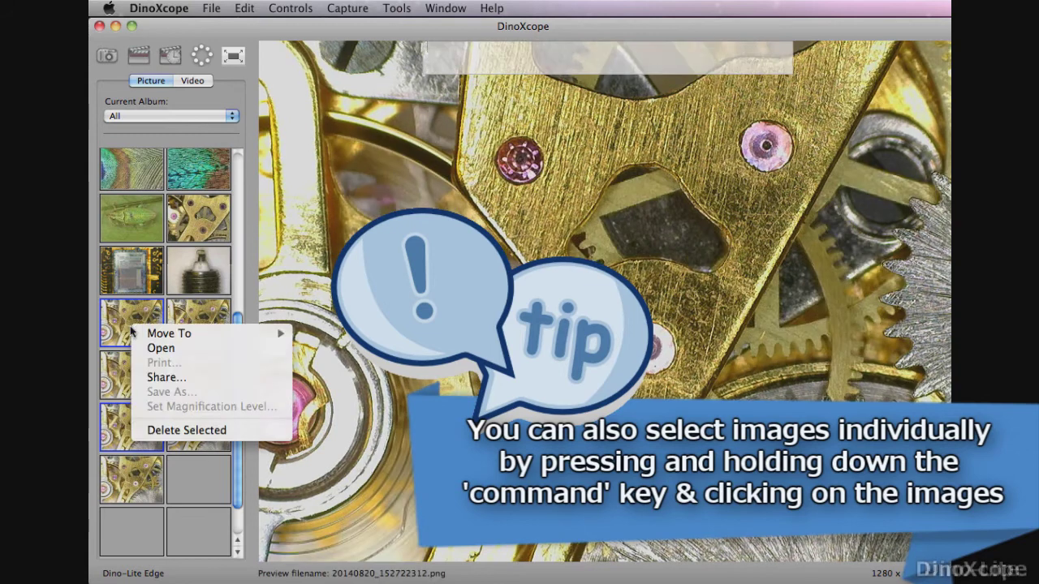
pyautogui.click(174, 430)
pyautogui.click(650, 114)
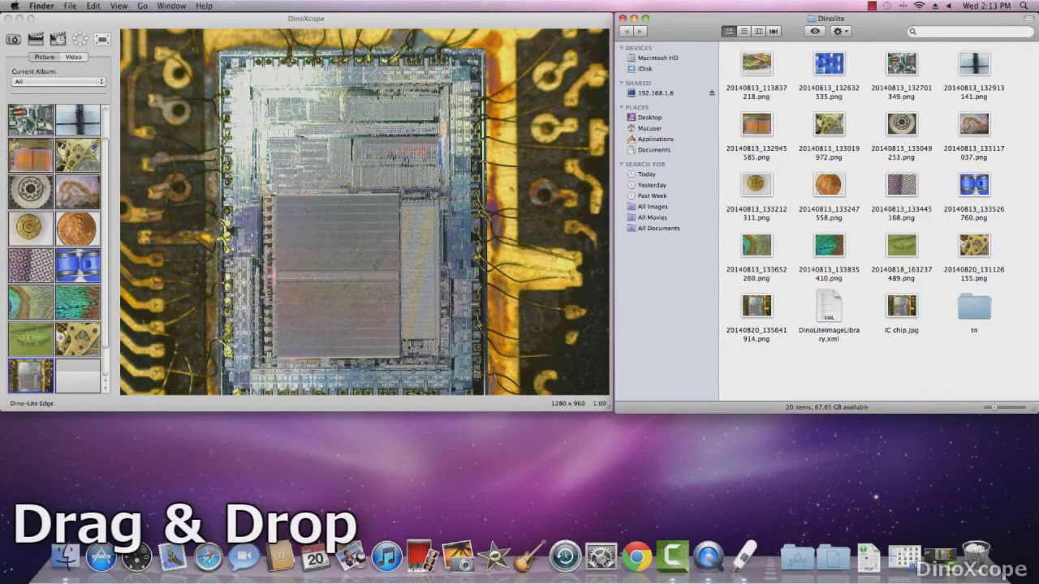
# Drag the IC chip picture into the Dinolite Finder folder, onto the desktop, and into a Gmail draft.
pyautogui.moveTo(30, 375); pyautogui.dragTo(774, 378)
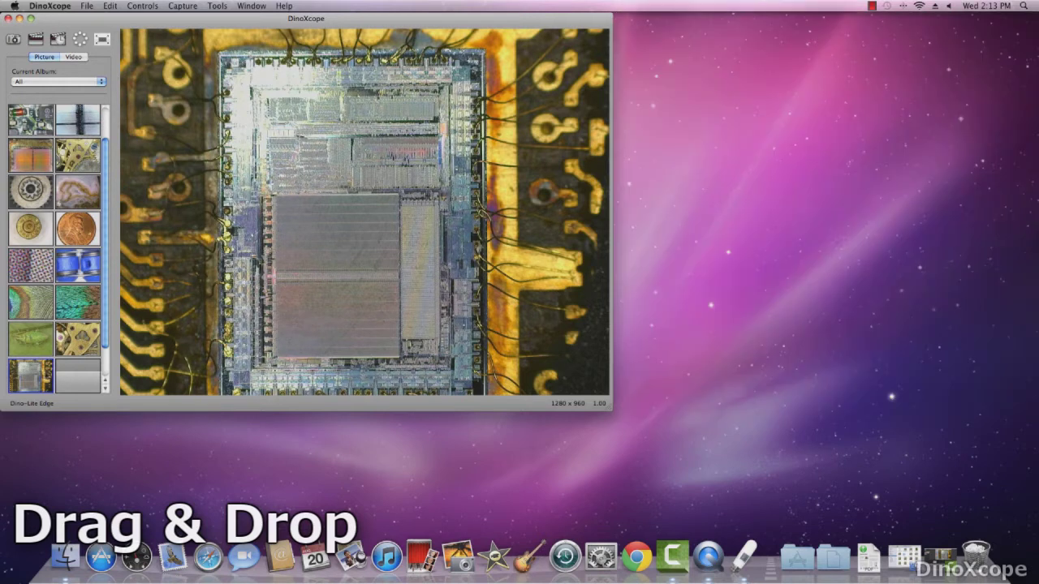
pyautogui.moveTo(47, 375); pyautogui.dragTo(679, 301)
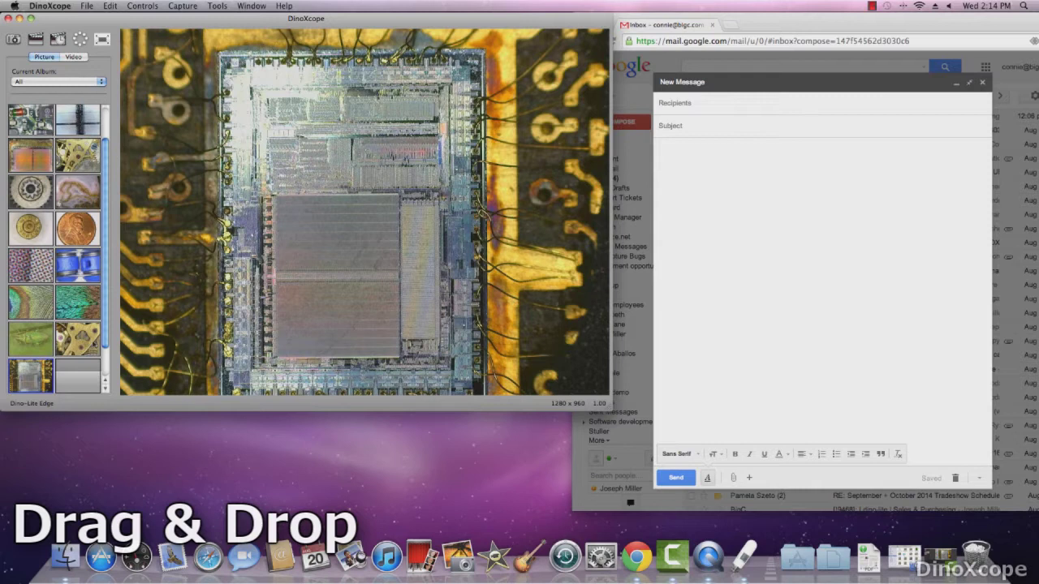
pyautogui.moveTo(30, 375); pyautogui.dragTo(706, 296)
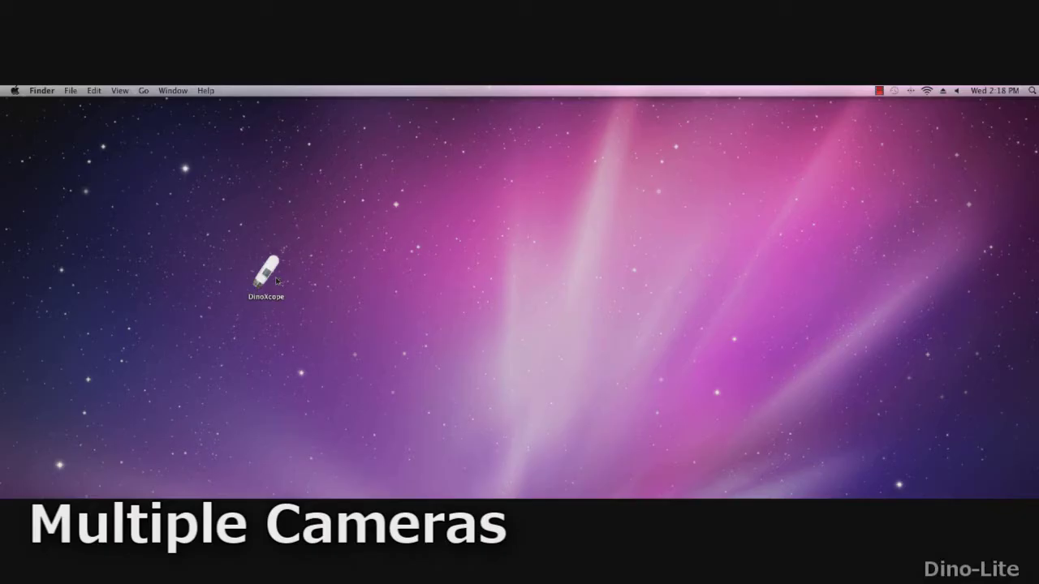
# Relaunch DinoXcope on the first Dino-Lite Edge camera and open a Second Video window.
pyautogui.doubleClick(271, 274)
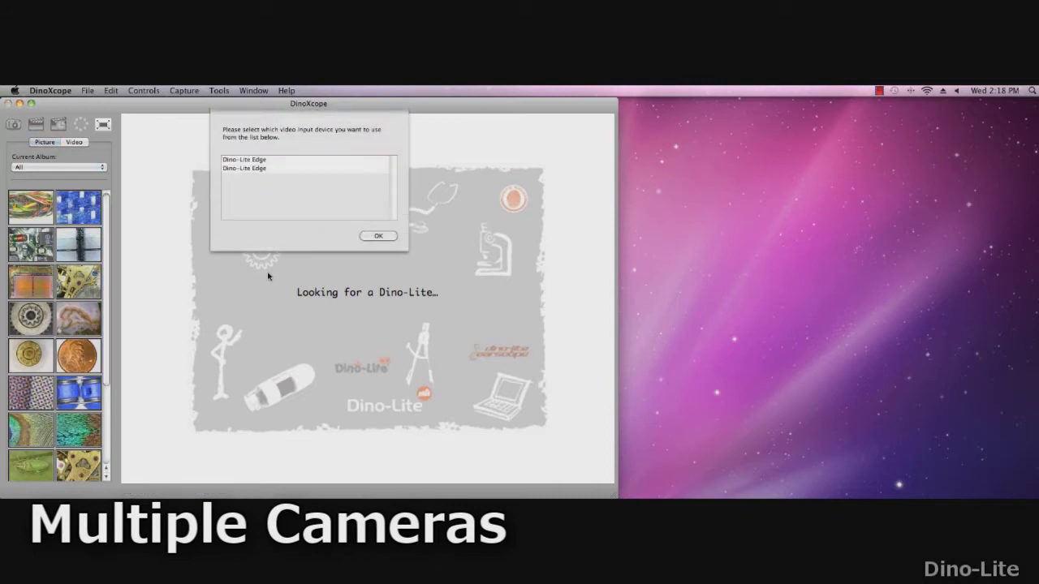
pyautogui.click(258, 161)
pyautogui.click(377, 236)
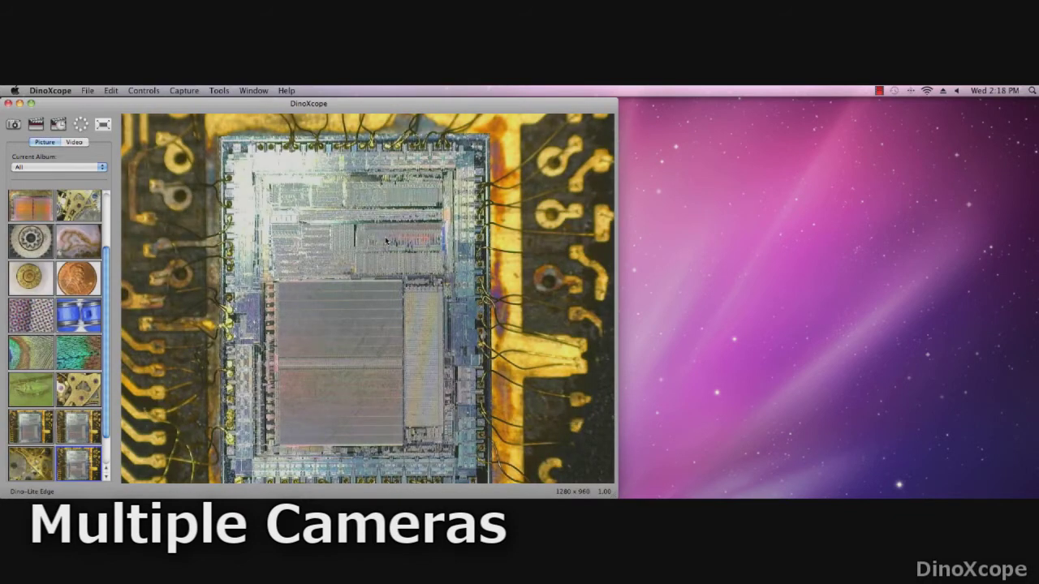
pyautogui.click(248, 92)
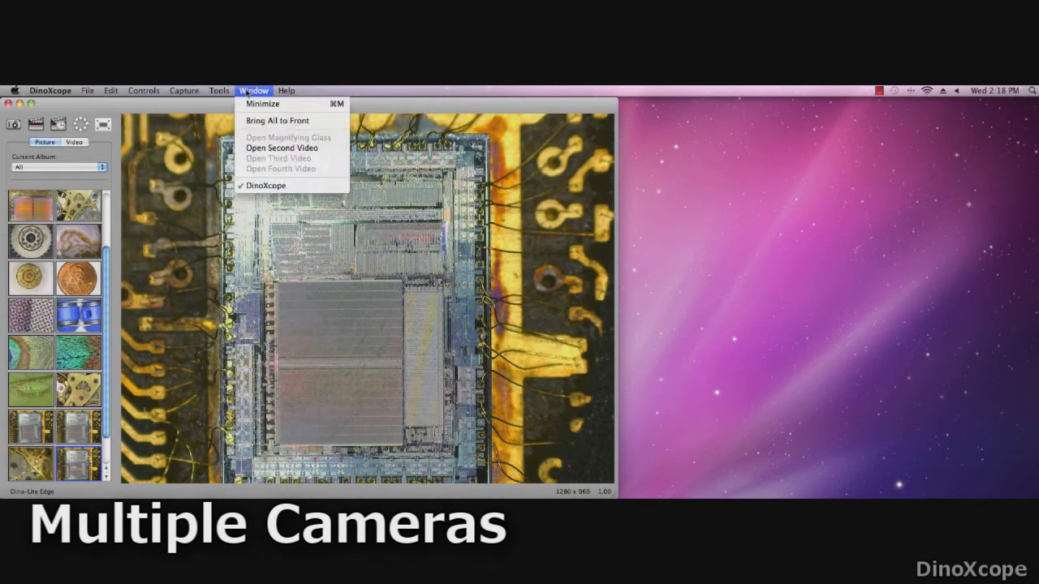
pyautogui.click(263, 150)
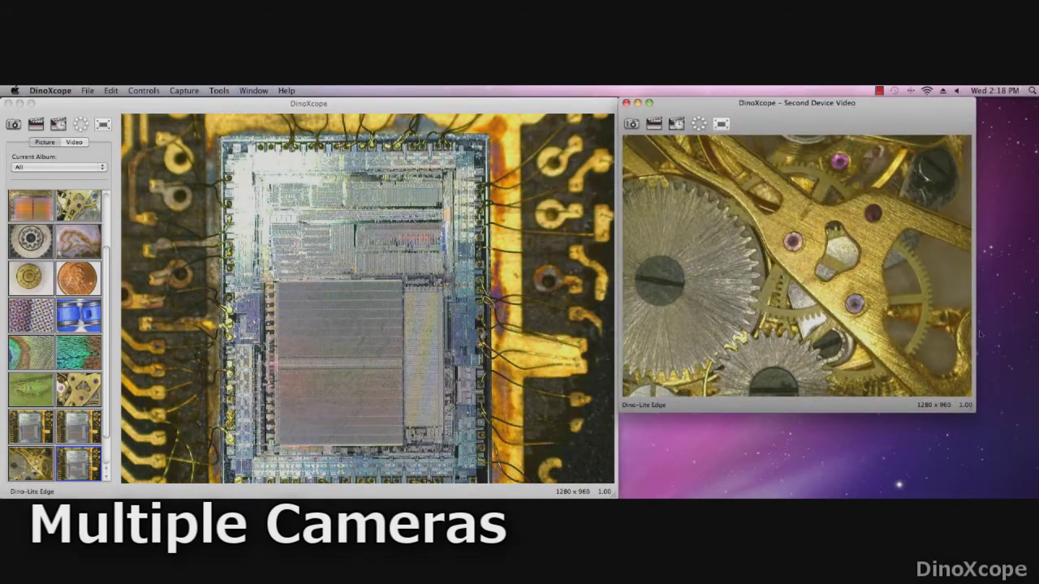
# Open the selected weevil picture, add a time stamp, then add and remove a scale bar.
pyautogui.click(394, 8)
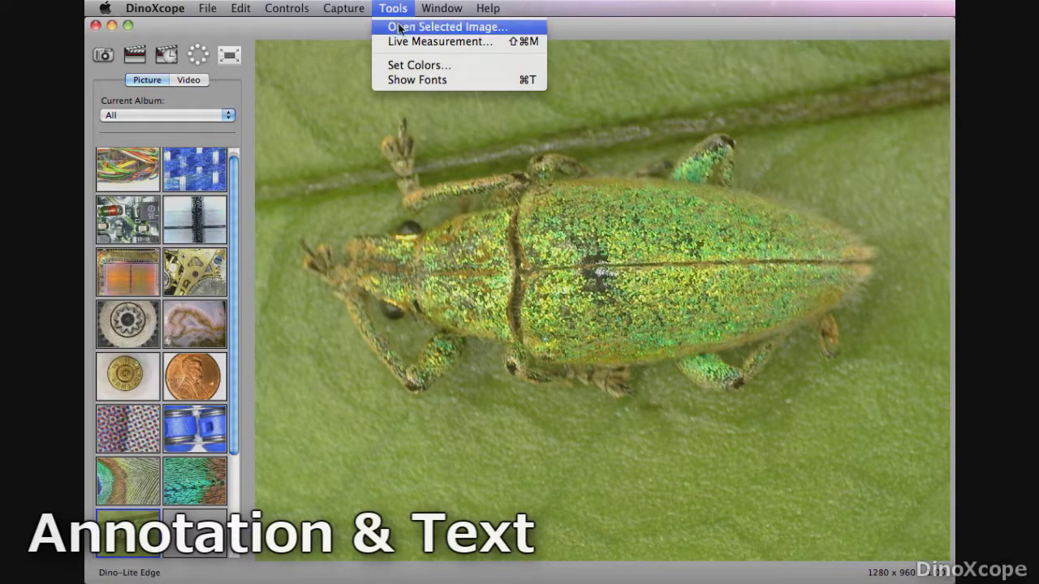
pyautogui.click(400, 29)
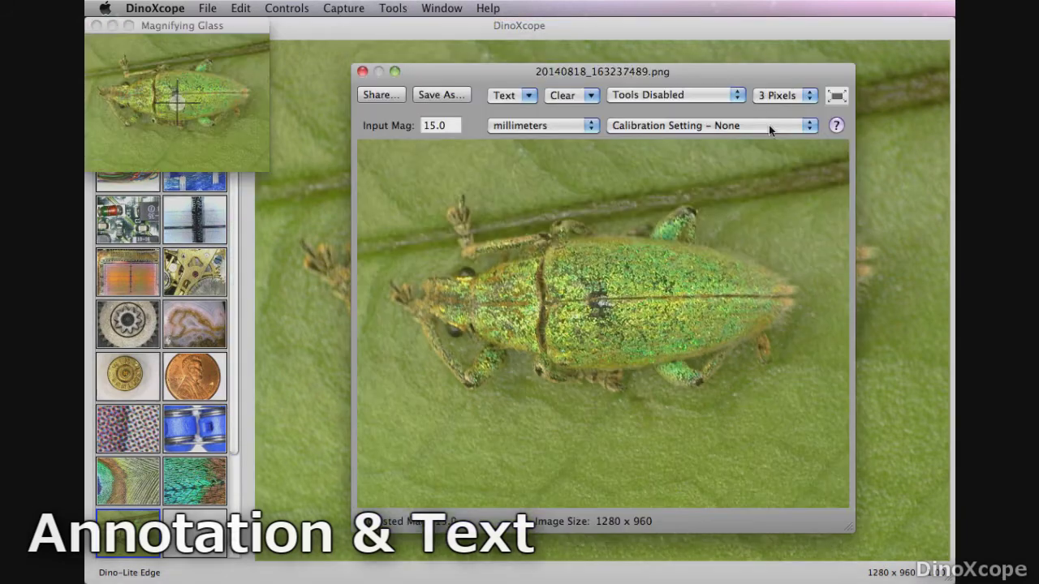
pyautogui.click(538, 95)
pyautogui.click(527, 114)
pyautogui.click(531, 96)
pyautogui.click(536, 140)
pyautogui.click(532, 95)
pyautogui.click(546, 141)
# Add an 'Insect' label and move it below the weevil.
pyautogui.click(507, 95)
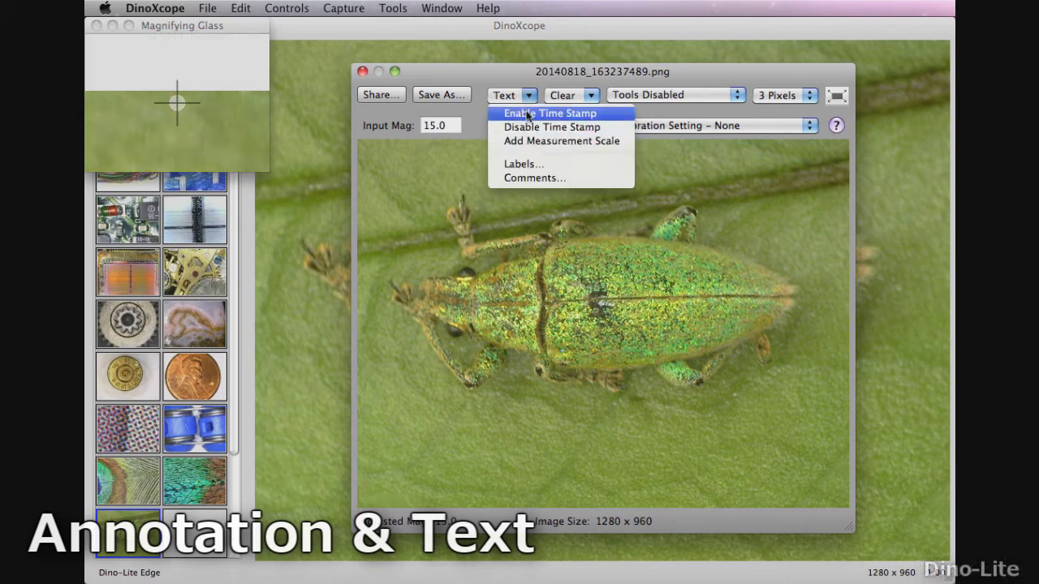
pyautogui.click(538, 164)
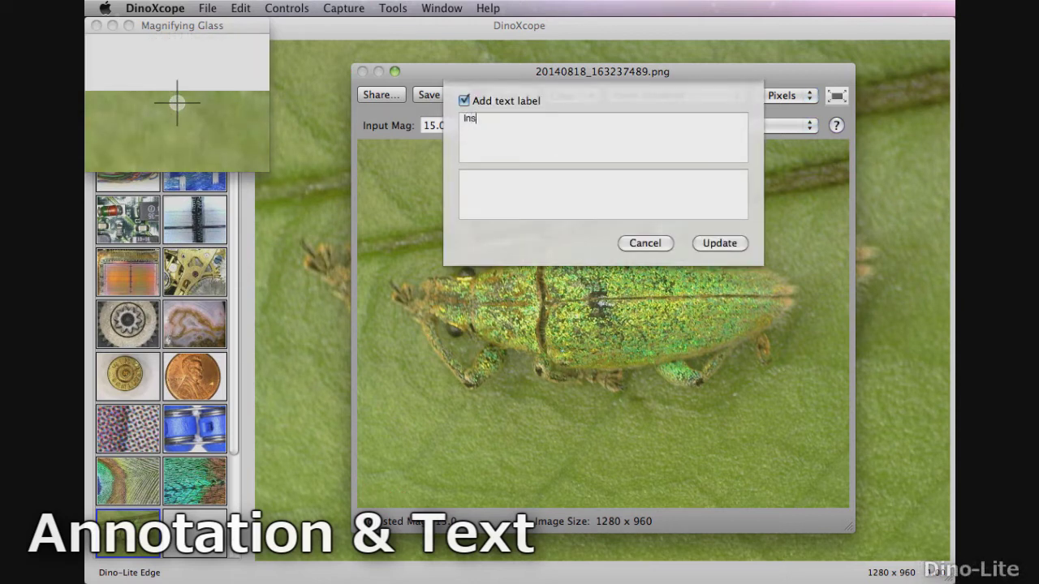
pyautogui.click(720, 243)
pyautogui.moveTo(388, 487); pyautogui.dragTo(569, 410)
# Add the comment '#2345', imprint it onto the image, and move it to the top-left corner.
pyautogui.click(507, 96)
pyautogui.click(523, 178)
pyautogui.write('#2345')
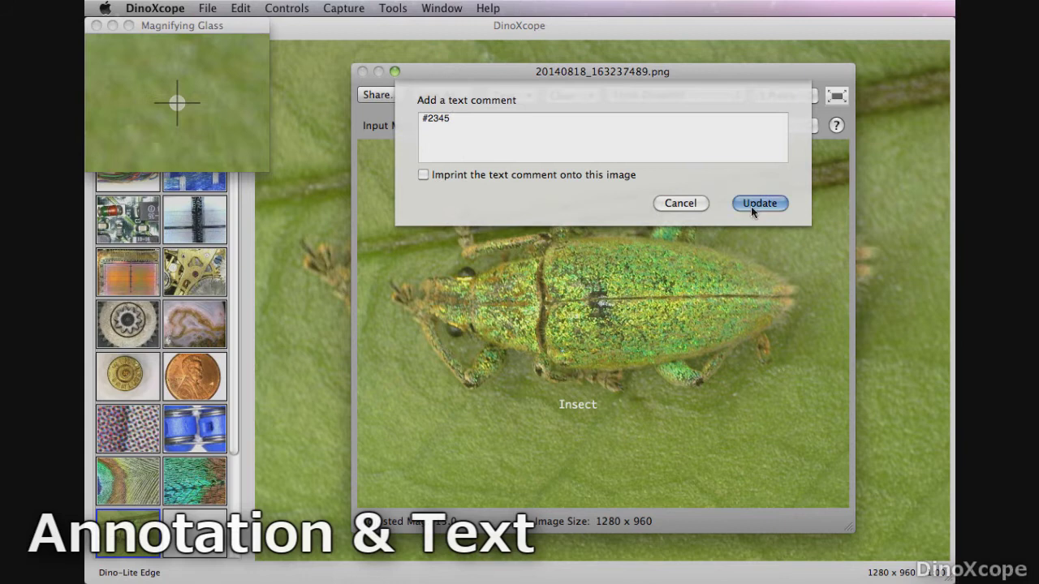
pyautogui.click(760, 203)
pyautogui.click(503, 95)
pyautogui.click(515, 177)
pyautogui.click(514, 177)
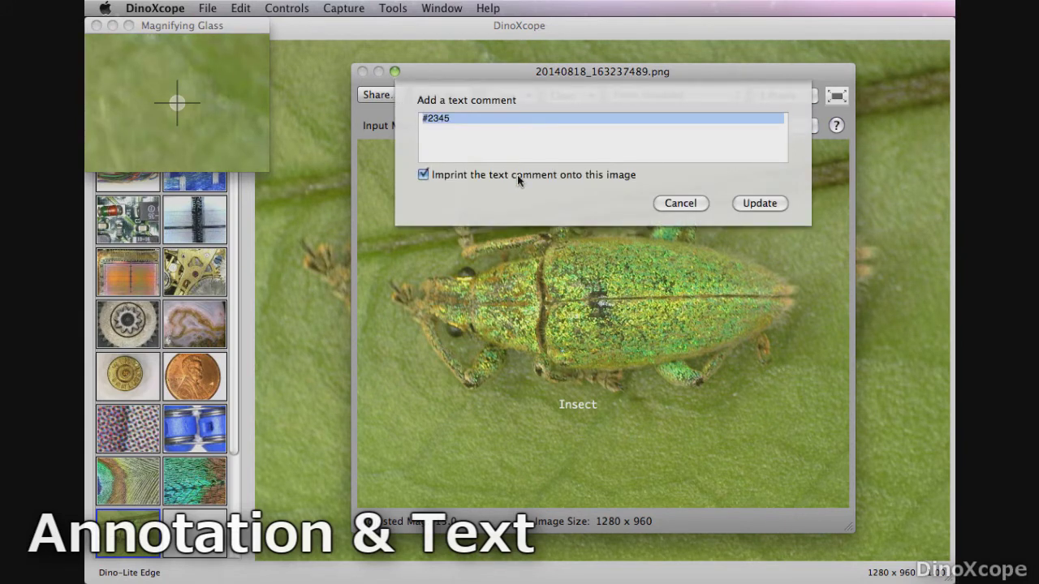
pyautogui.click(769, 203)
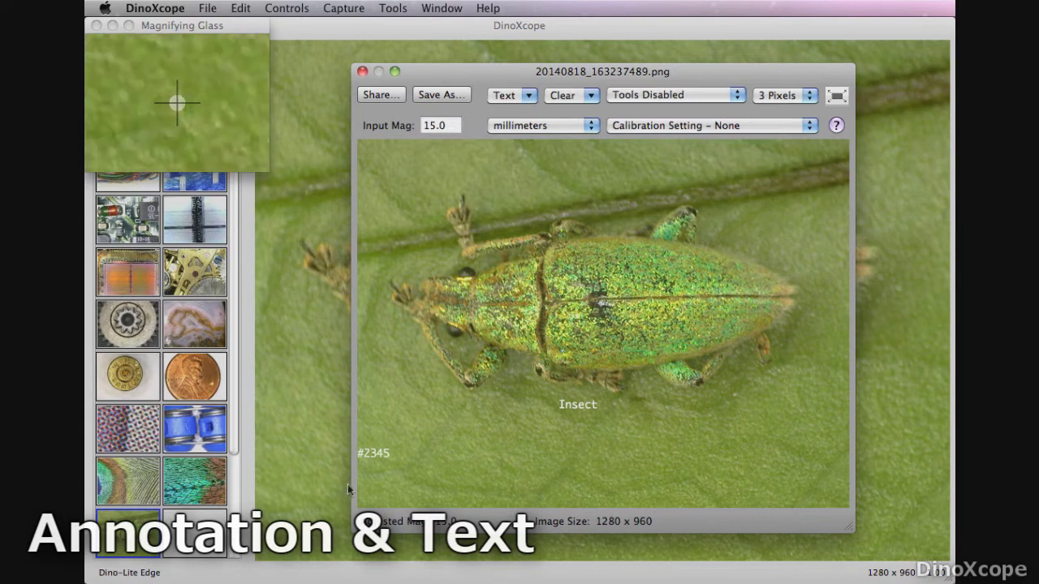
pyautogui.moveTo(370, 453); pyautogui.dragTo(379, 153)
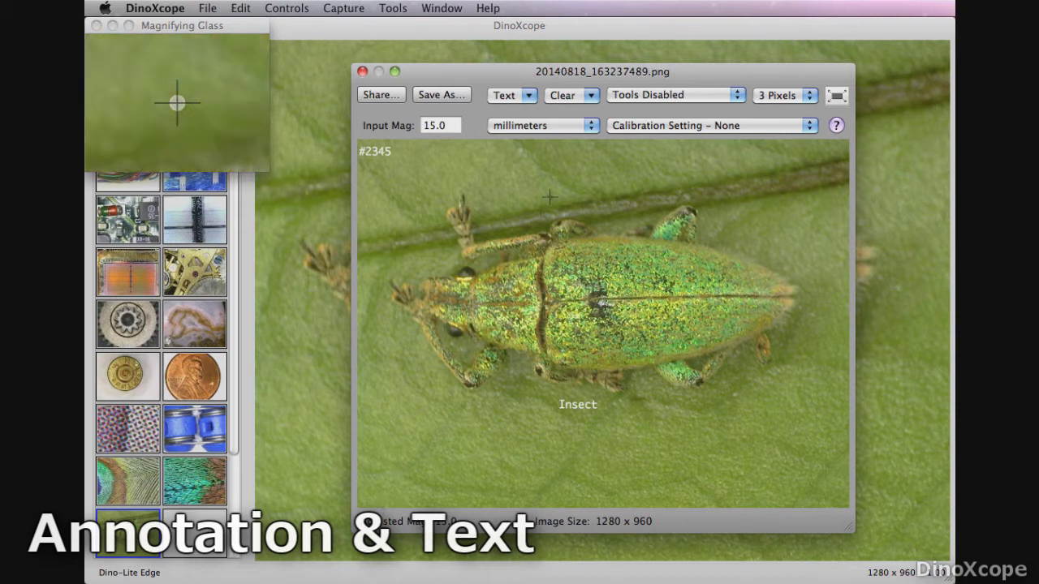
# Draw a red line across the weevil's back and an oval around its raised rear leg.
pyautogui.click(624, 98)
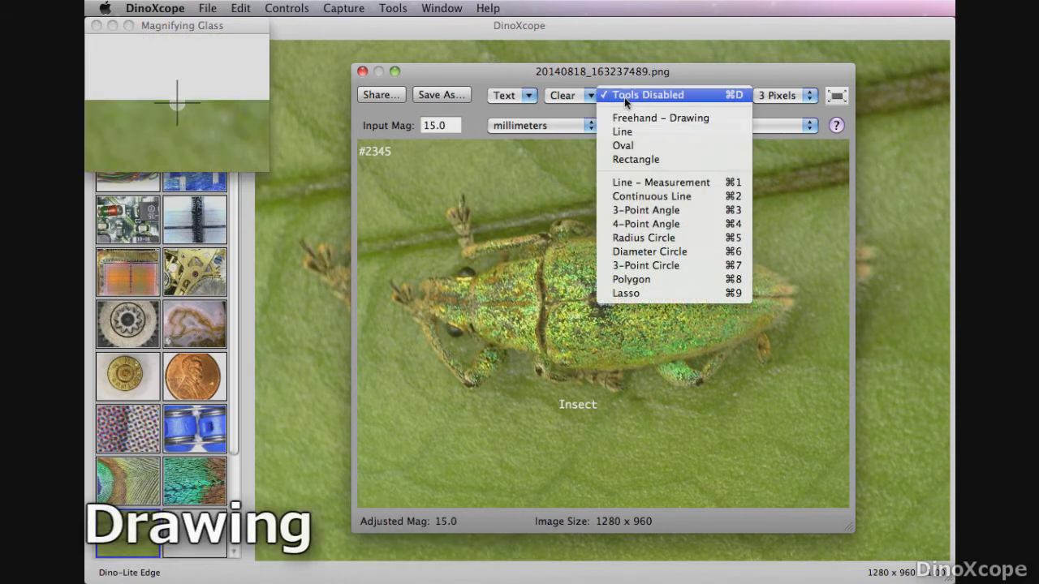
pyautogui.click(634, 134)
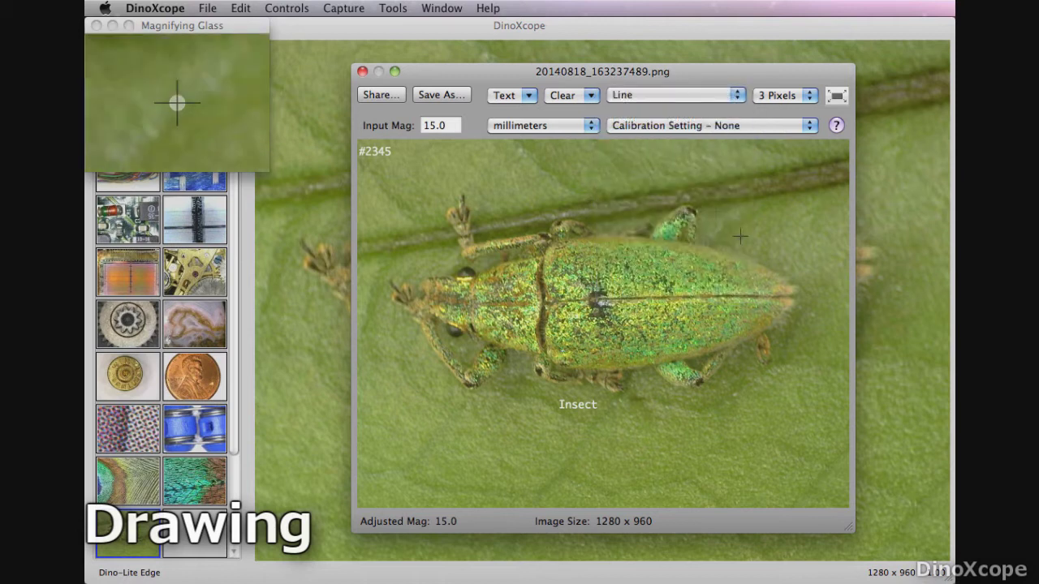
pyautogui.moveTo(783, 293); pyautogui.dragTo(438, 296)
pyautogui.click(653, 95)
pyautogui.click(656, 109)
pyautogui.moveTo(706, 228); pyautogui.dragTo(713, 252)
# Box the raised front leg with a rectangle and add a freehand squiggle along the underside.
pyautogui.click(707, 95)
pyautogui.click(712, 108)
pyautogui.moveTo(426, 205)
pyautogui.mouseDown()
pyautogui.moveTo(439, 235)
pyautogui.moveTo(604, 261)
pyautogui.mouseUp()
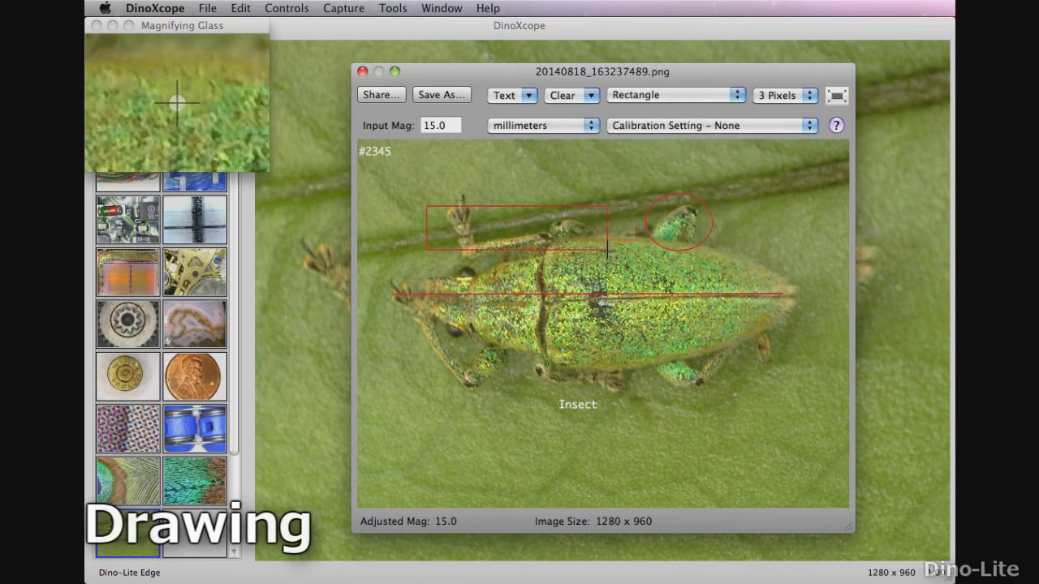
pyautogui.click(674, 95)
pyautogui.moveTo(650, 339); pyautogui.dragTo(533, 333)
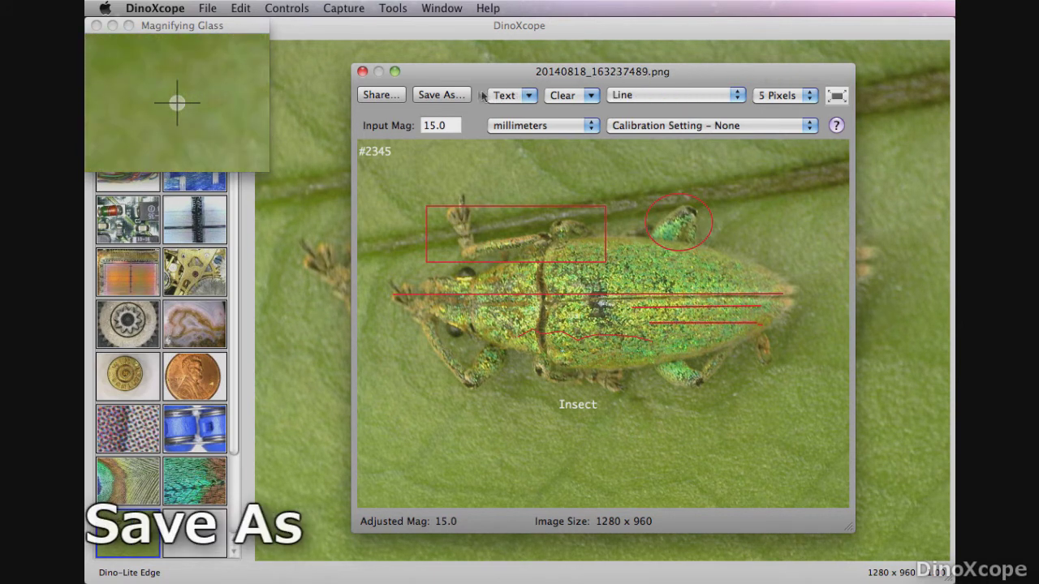
# Save the image as 'Insect 2345' in JPEG format at actual size and 100% quality.
pyautogui.click(459, 95)
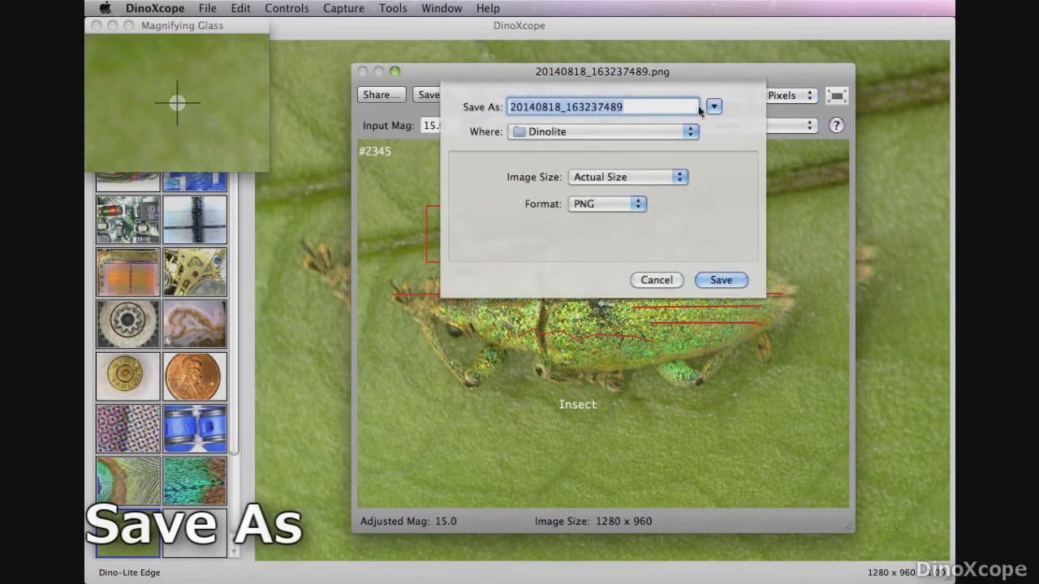
pyautogui.write('Insec')
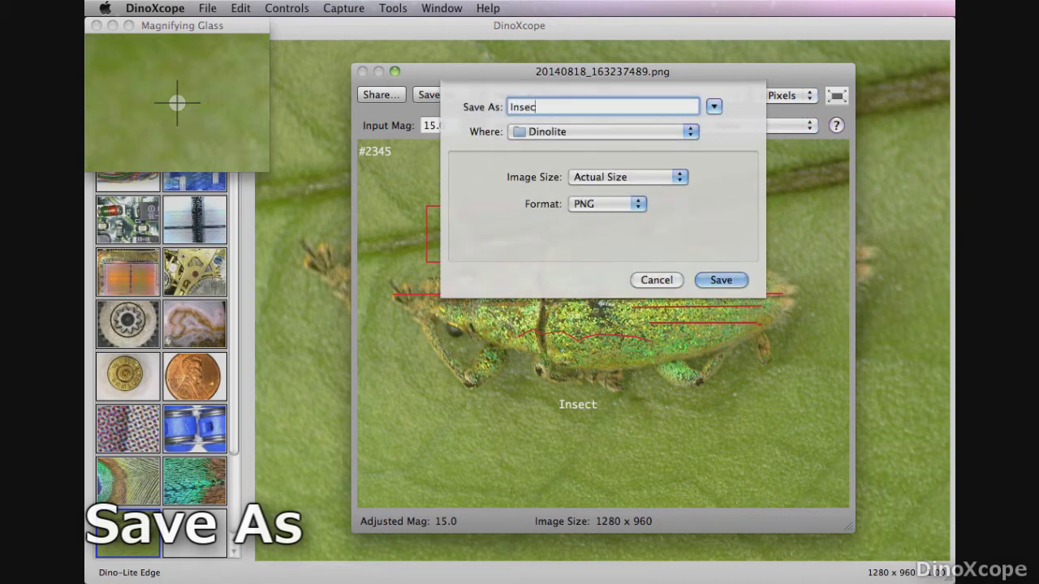
pyautogui.write('t 2345')
pyautogui.click(666, 177)
pyautogui.click(665, 177)
pyautogui.click(645, 203)
pyautogui.click(616, 220)
pyautogui.moveTo(616, 232); pyautogui.dragTo(661, 232)
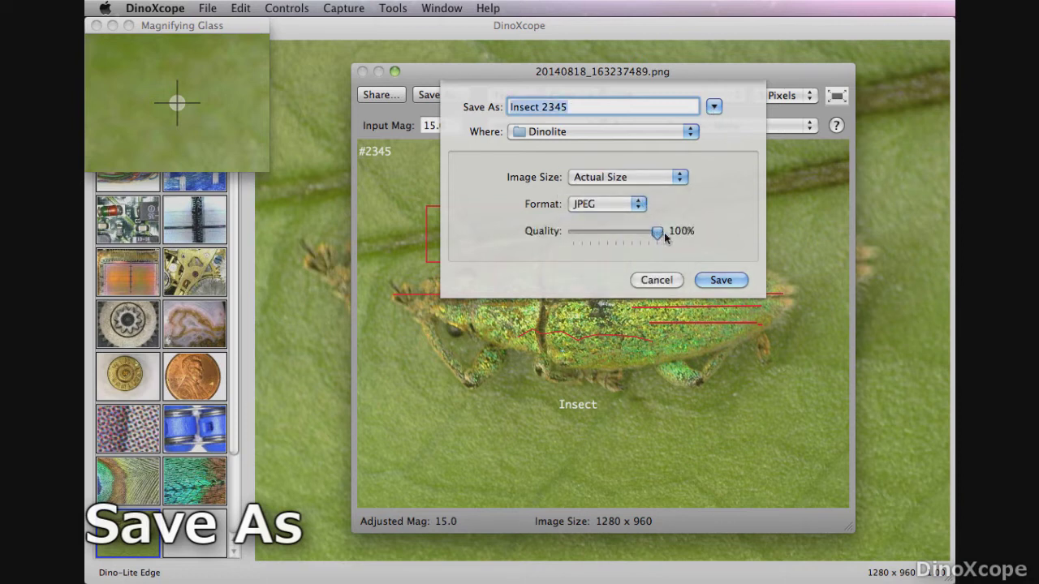
pyautogui.click(708, 280)
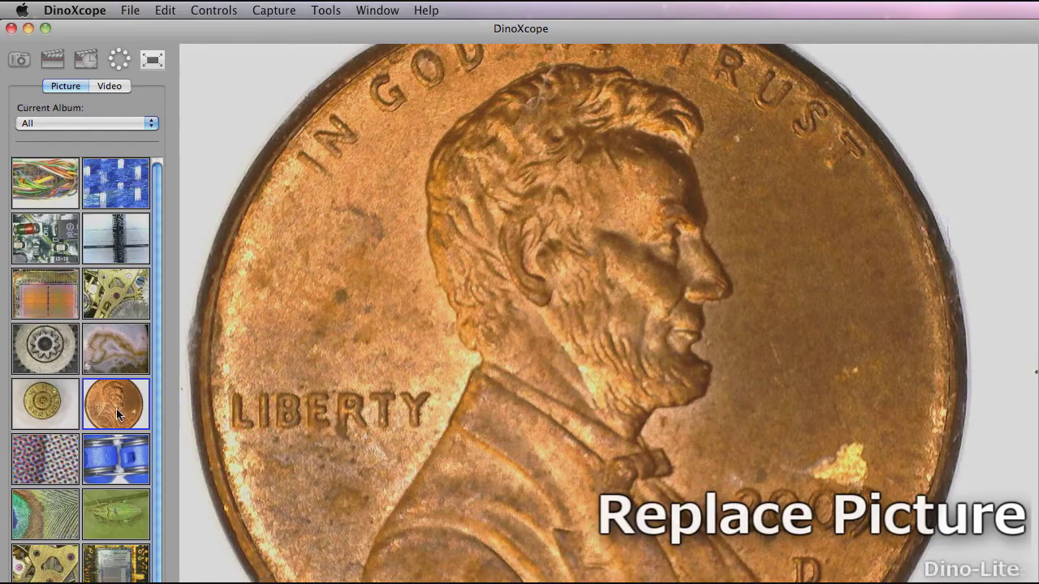
# Put the penny picture in Replace Picture Mode and capture the live gears and circuit view over it.
pyautogui.rightClick(116, 408)
pyautogui.click(178, 525)
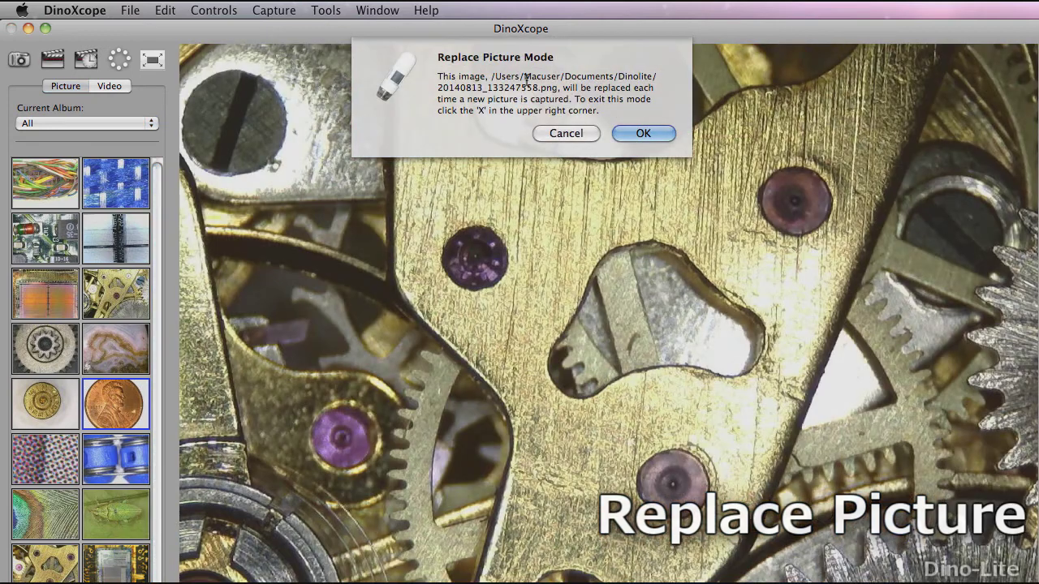
pyautogui.click(650, 136)
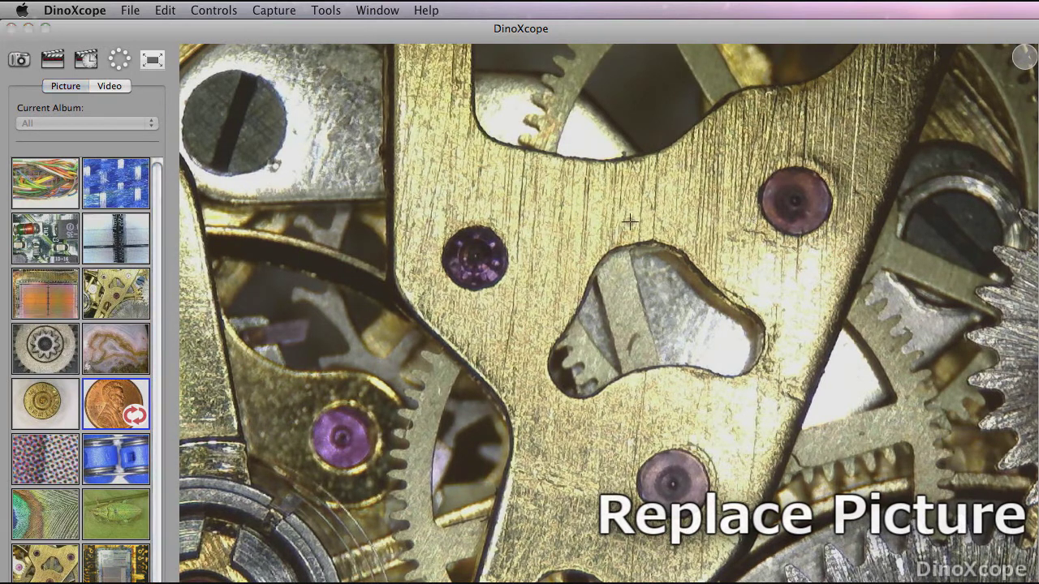
pyautogui.click(18, 63)
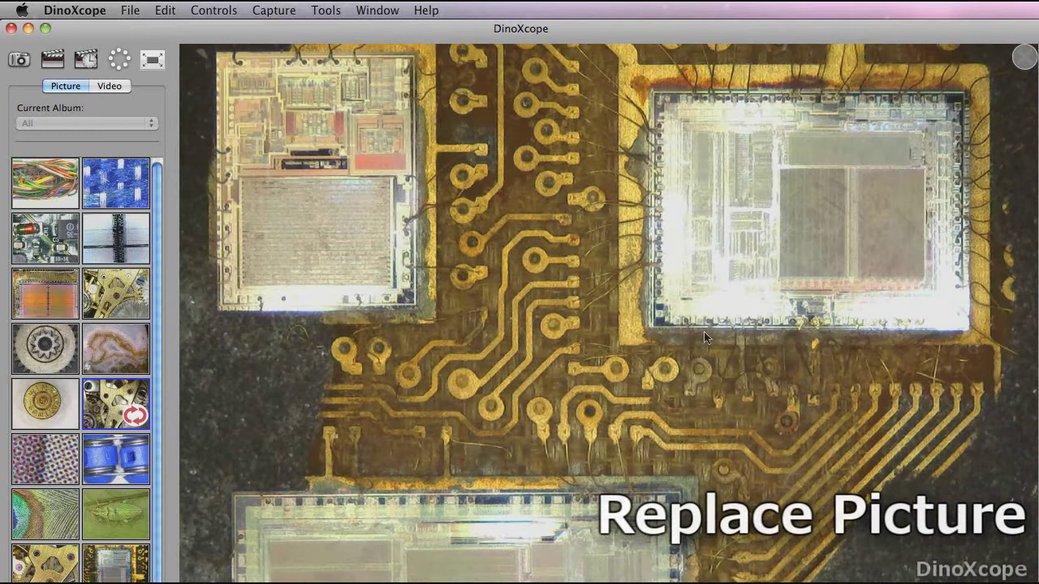
pyautogui.click(18, 61)
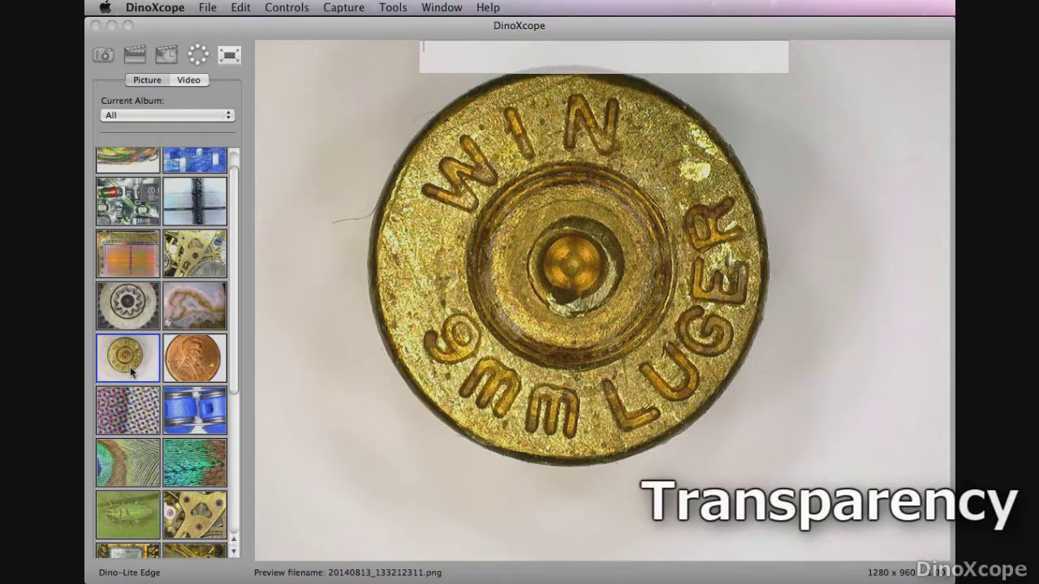
# Set the cartridge picture to Transparent Mode so it overlays the live view.
pyautogui.rightClick(130, 372)
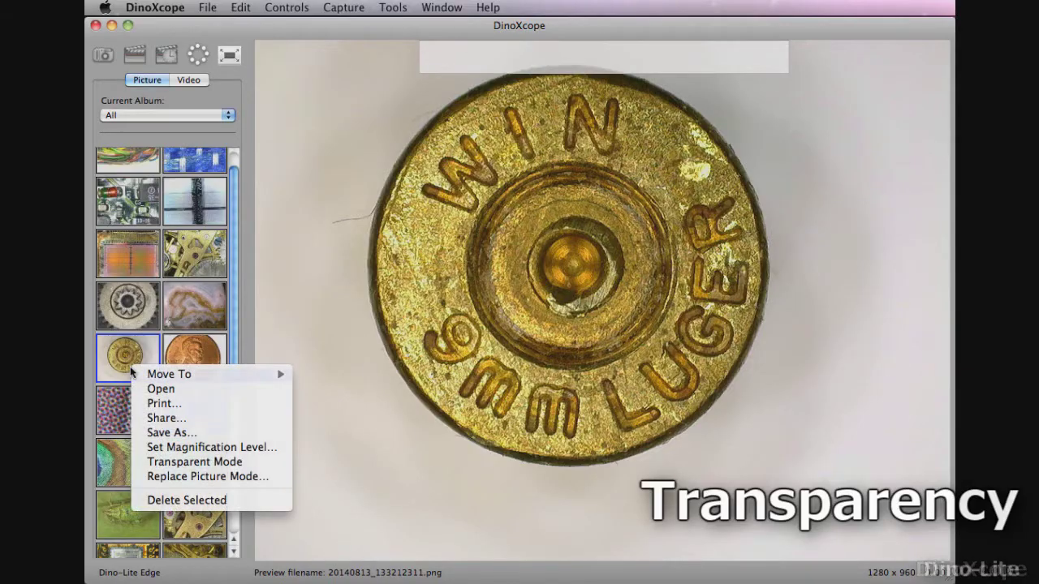
pyautogui.click(161, 462)
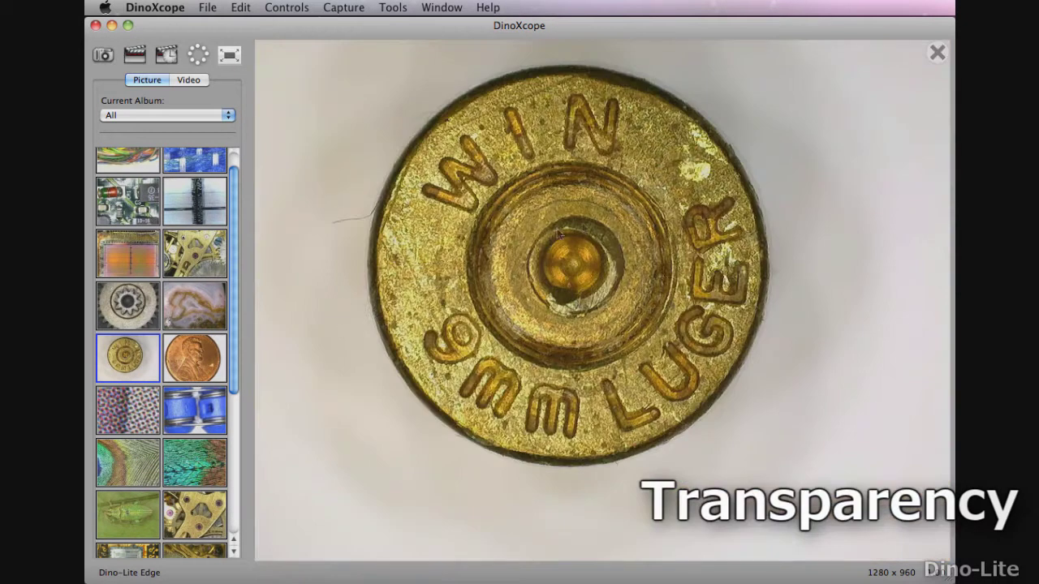